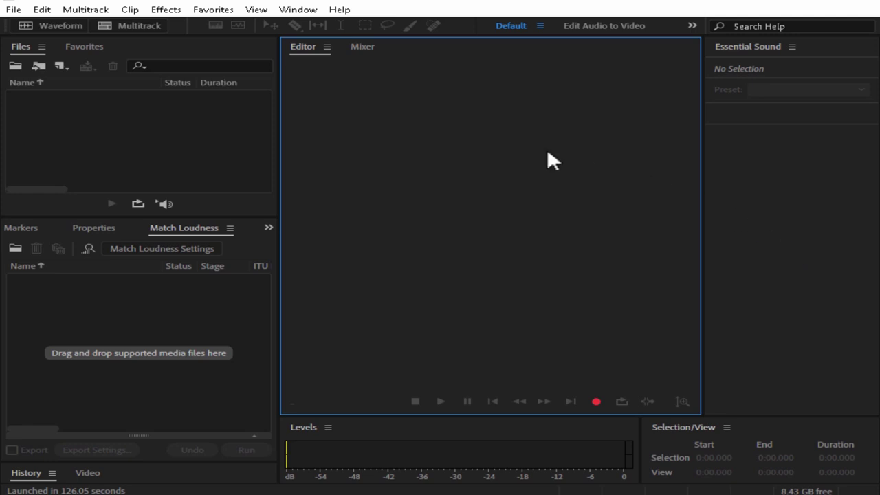
click(183, 127)
click(110, 101)
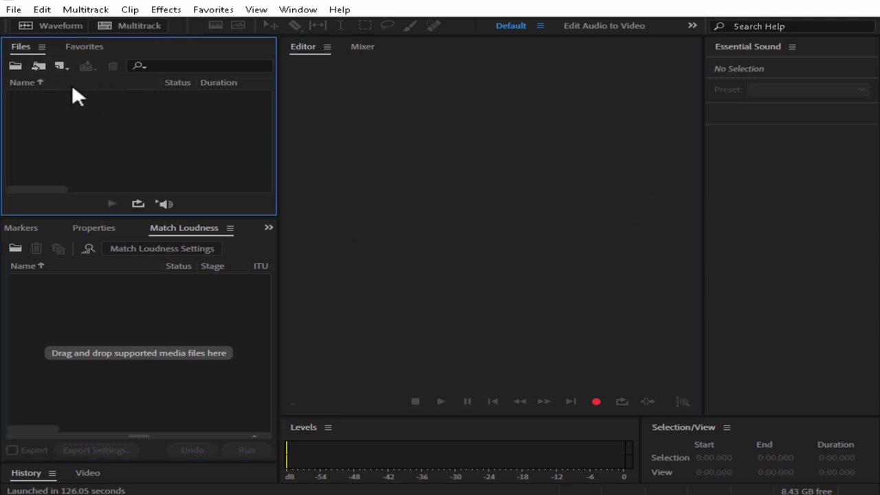
click(296, 9)
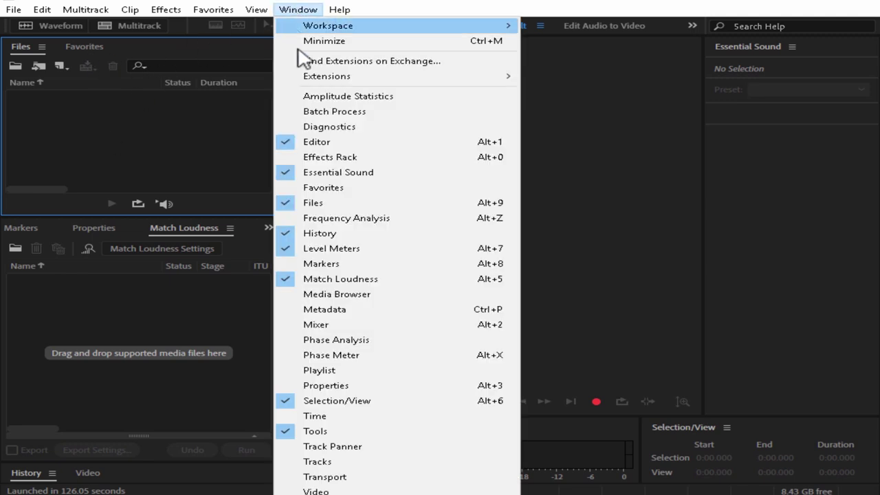
click(304, 203)
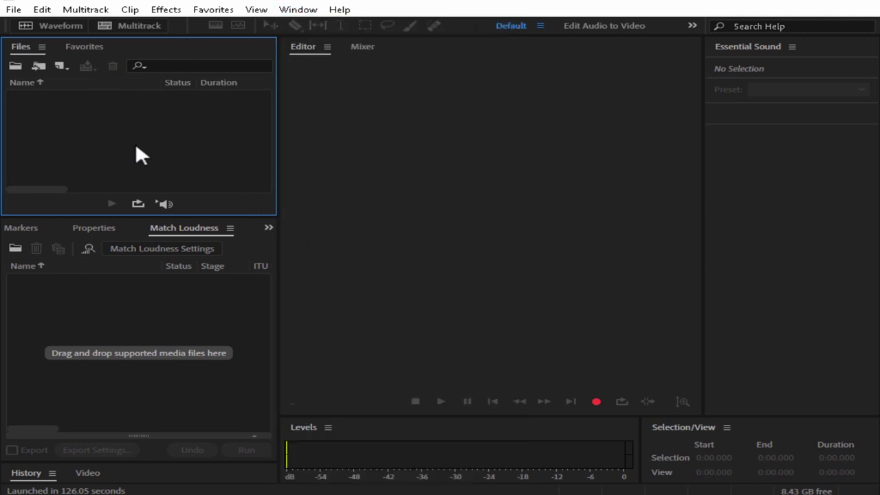
right_click(96, 109)
click(148, 150)
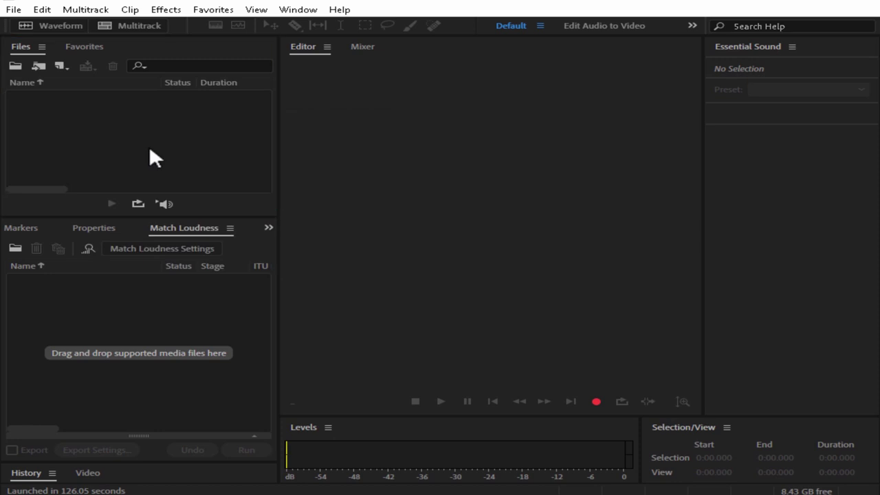
Import the sound effects giveaway.wav recording from the free sounf sfx folder, open it in the waveform editor and select it.
click(516, 28)
click(770, 8)
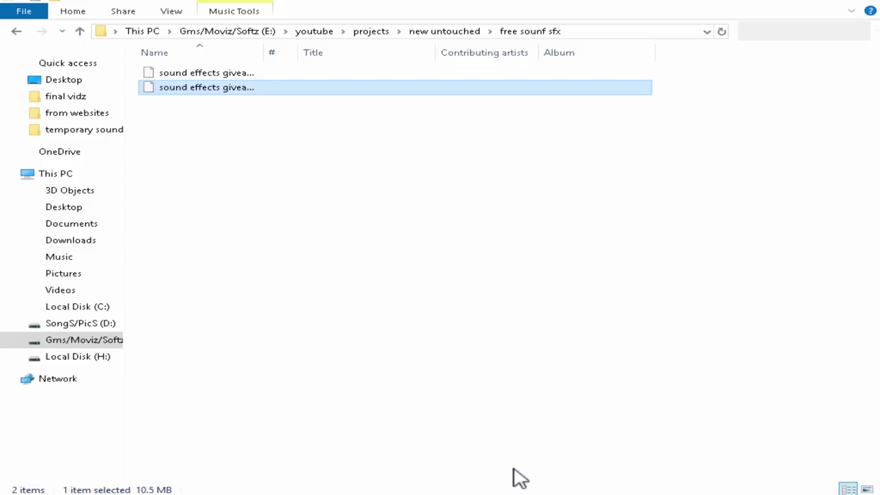
drag(275, 87, 468, 155)
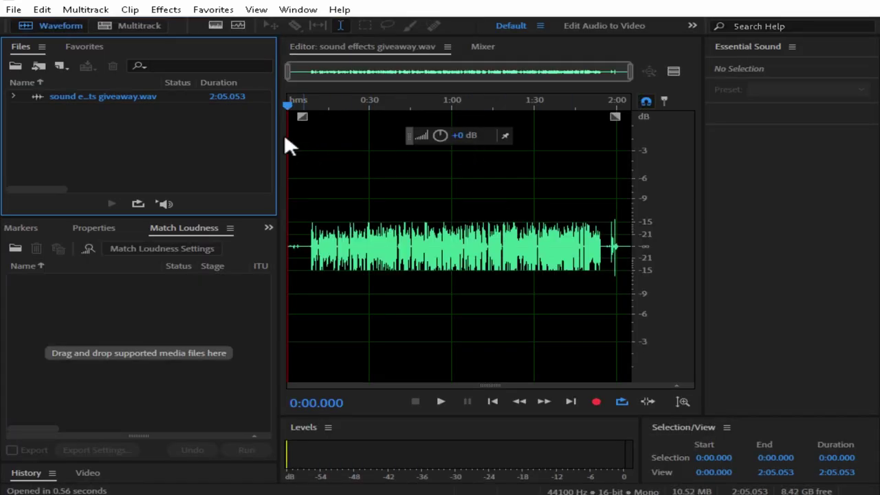
click(176, 97)
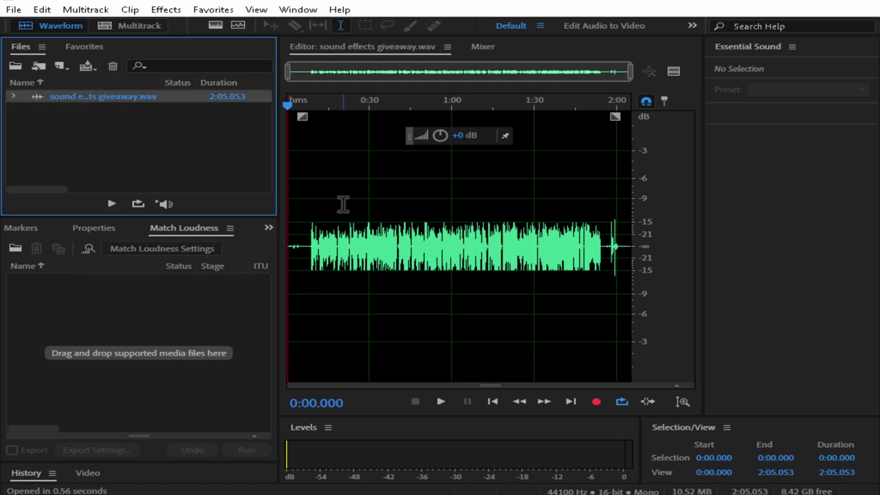
Place the playhead at about 0:08.45, just before the speech begins, and play several seconds of the recording.
drag(295, 113, 314, 131)
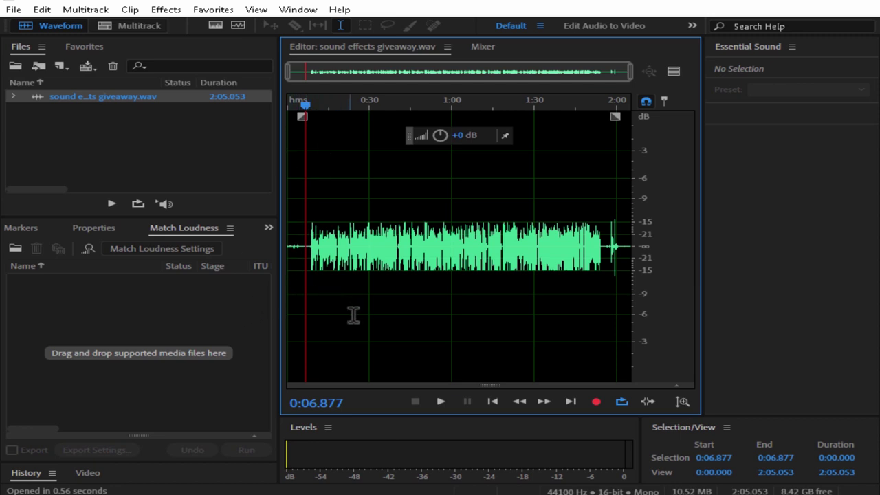
scroll(380, 331, up, 4)
scroll(381, 332, up, 2)
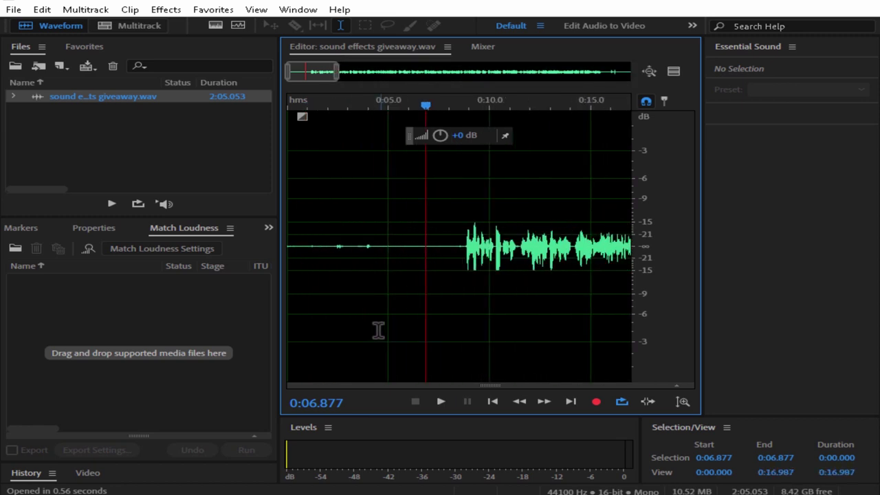
scroll(381, 325, down, 4)
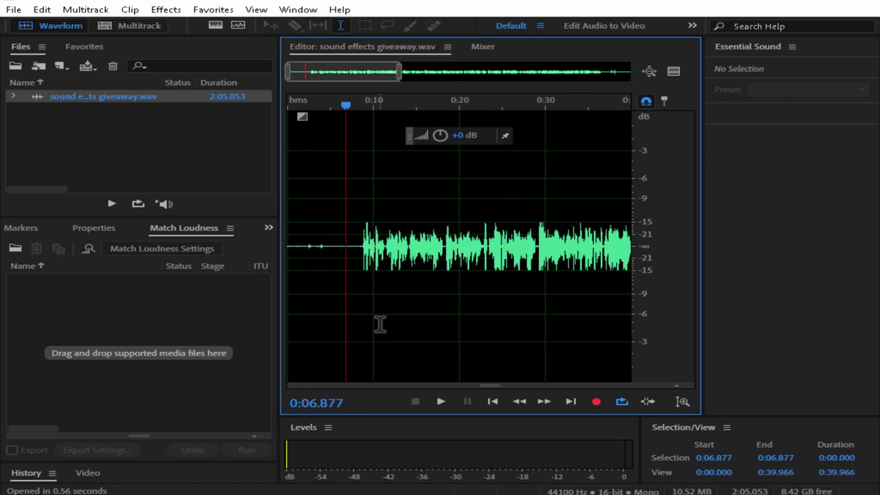
scroll(380, 325, up, 5)
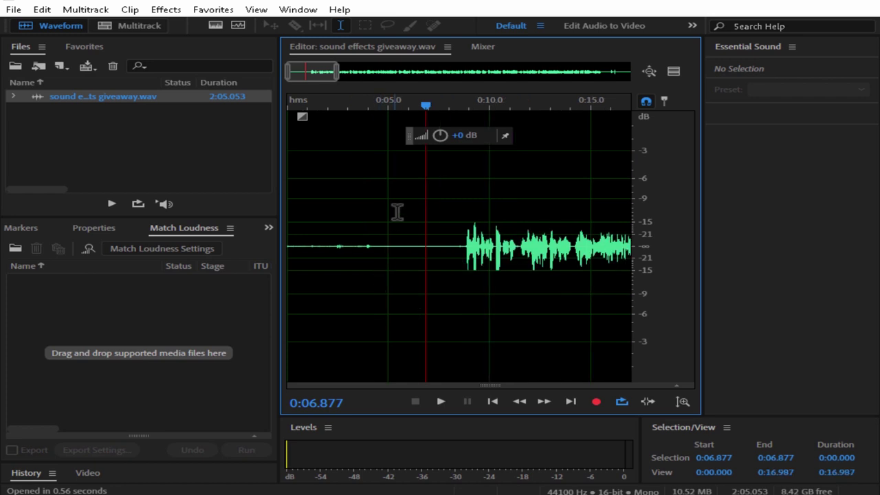
drag(426, 117, 465, 138)
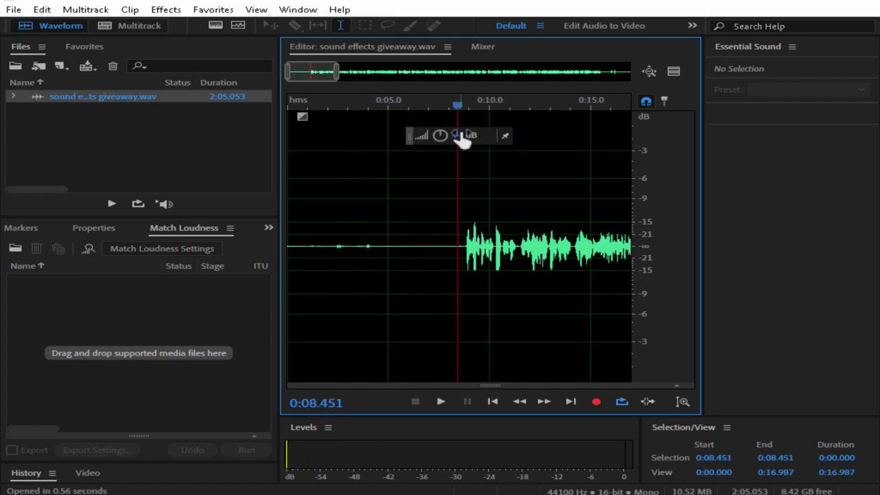
key(space)
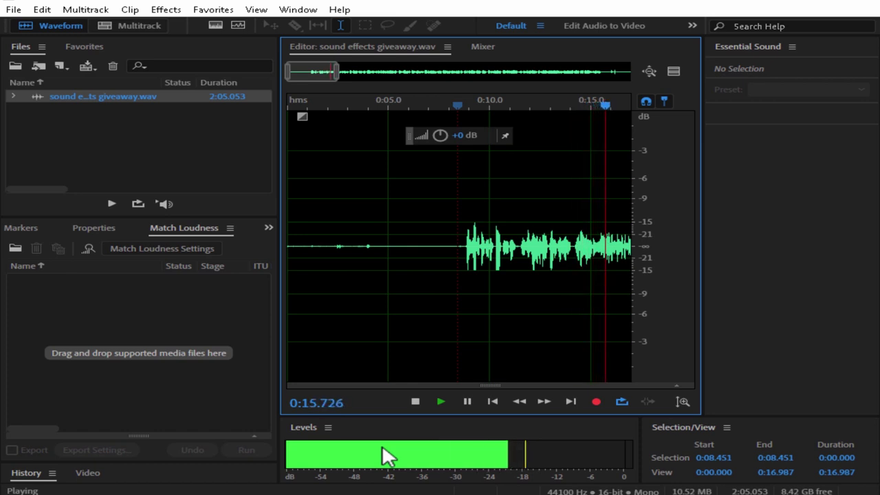
key(space)
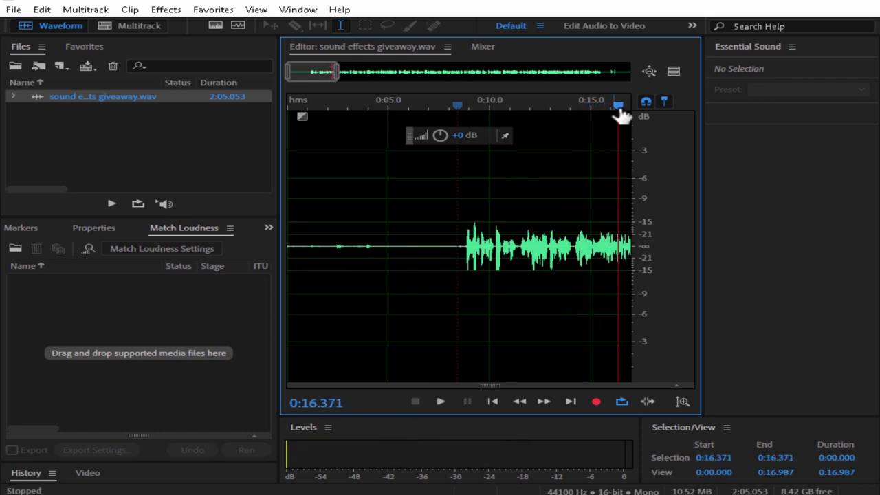
Select the quiet opening of the recording from 0:00 to about 0:08.66 and capture it as the noise print.
drag(621, 112, 461, 94)
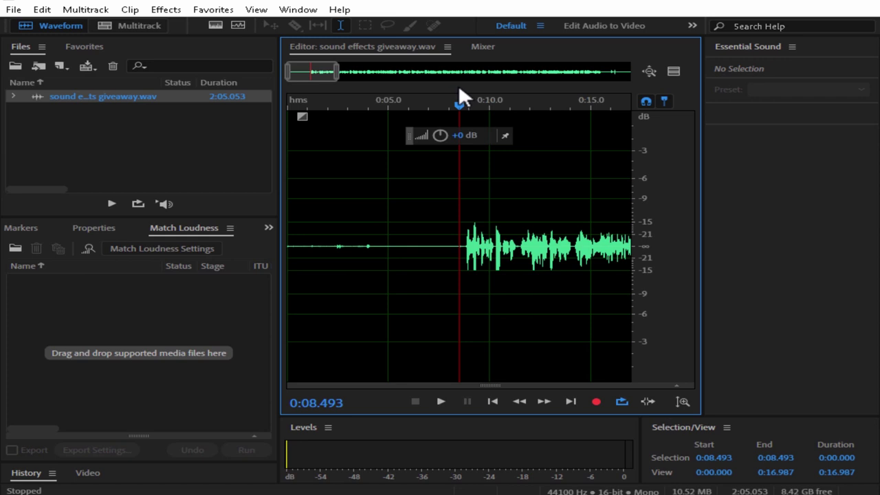
drag(460, 105, 463, 105)
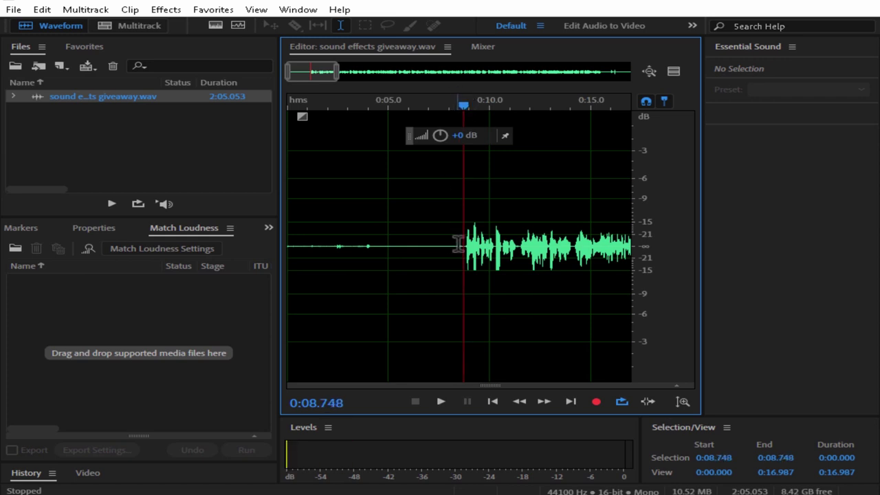
drag(453, 242, 285, 237)
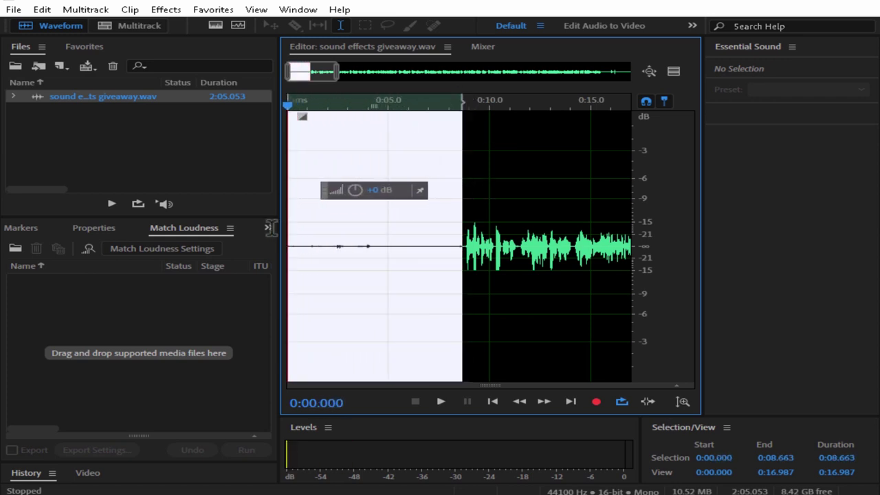
click(166, 9)
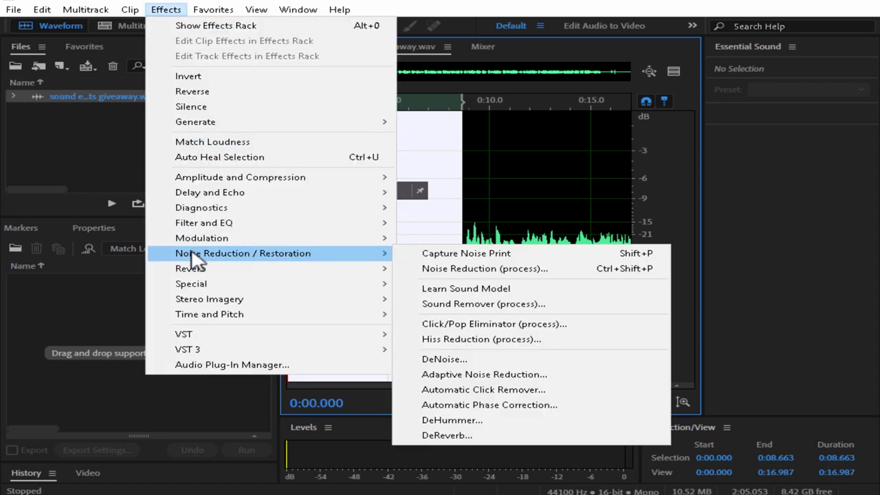
mouse_move(389, 260)
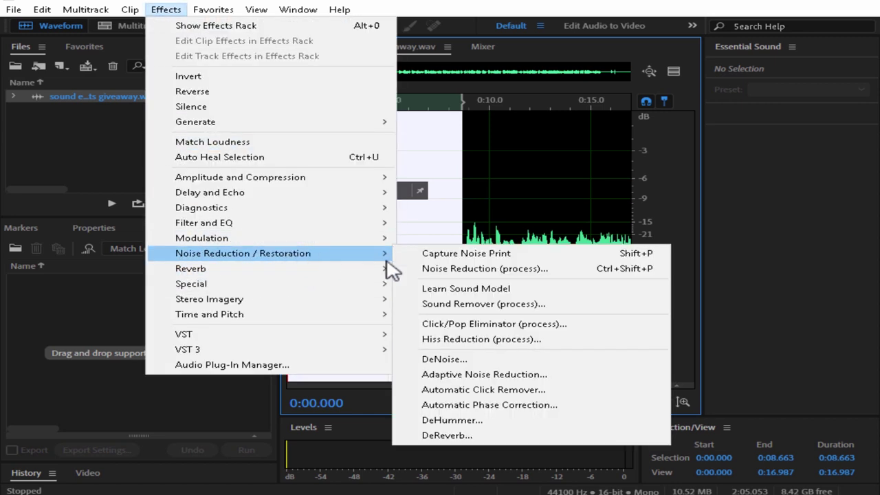
click(454, 252)
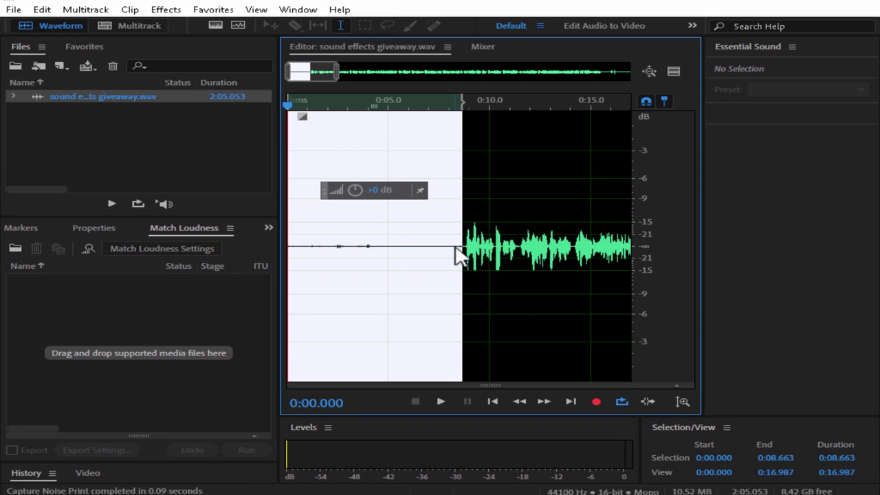
Select the entire recording and open the Noise Reduction (process) effect for it.
key(ctrl+a)
scroll(459, 256, down, 8)
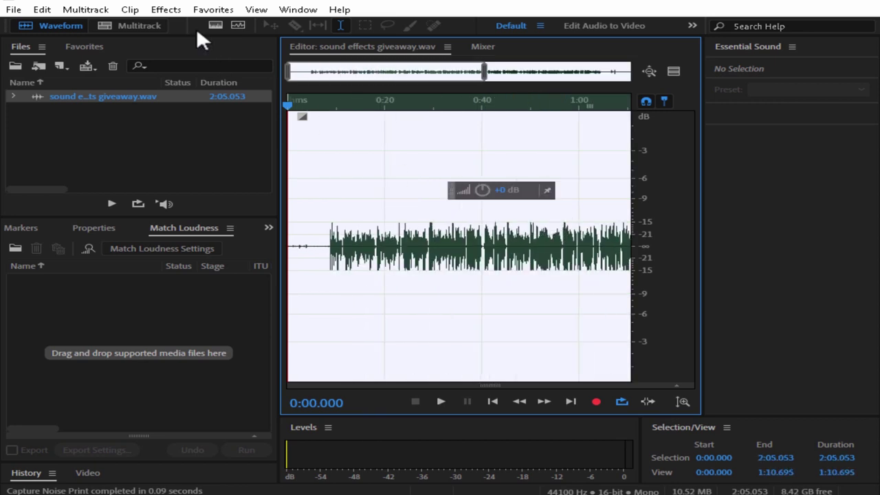
click(169, 10)
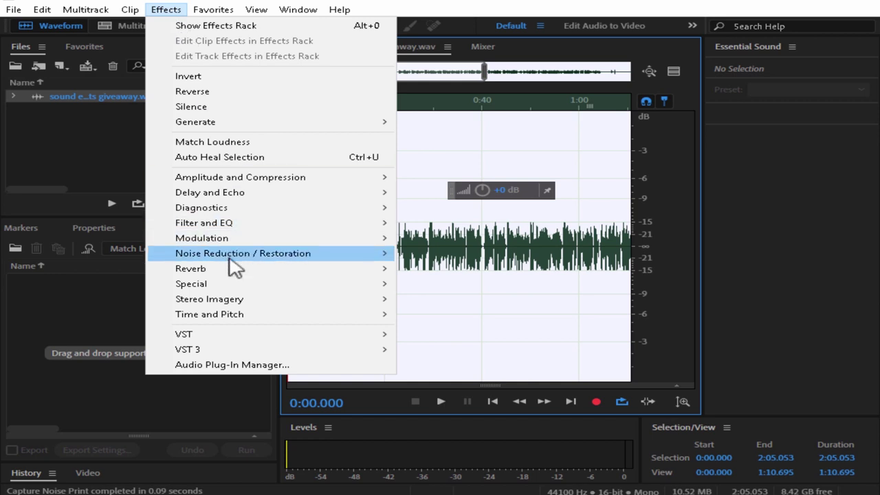
mouse_move(236, 260)
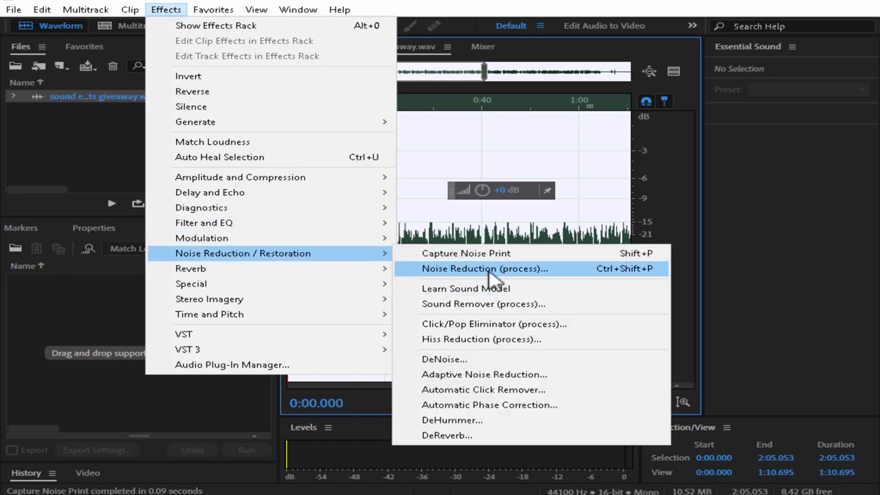
click(451, 269)
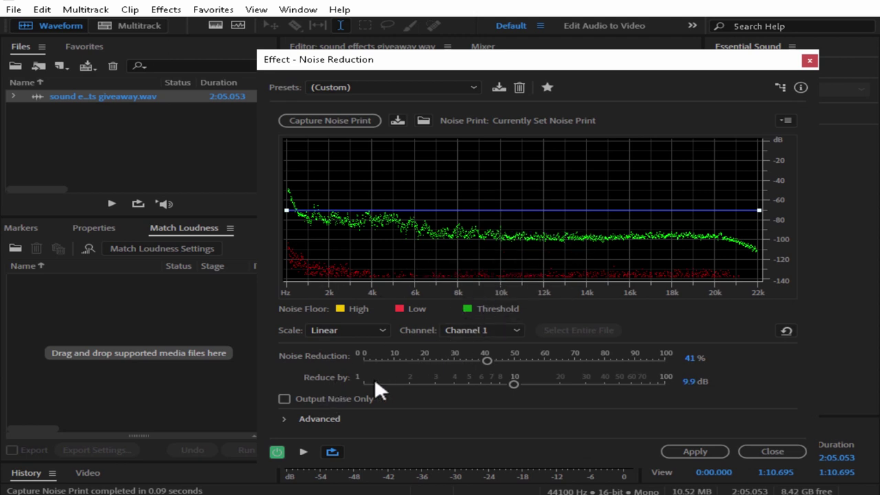
Preview the recording with the current noise reduction settings, moving the effect dialog to uncover the waveform overview.
key(space)
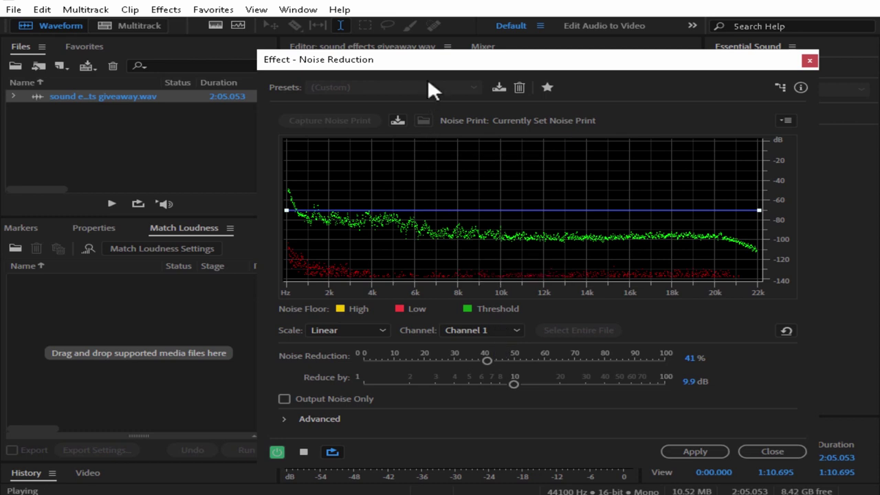
drag(427, 59, 400, 77)
click(350, 104)
key(space)
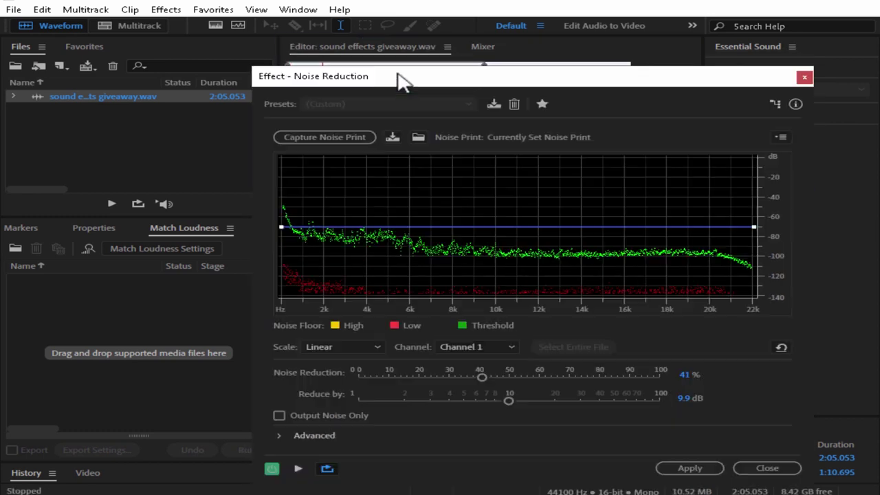
key(space)
key(space)
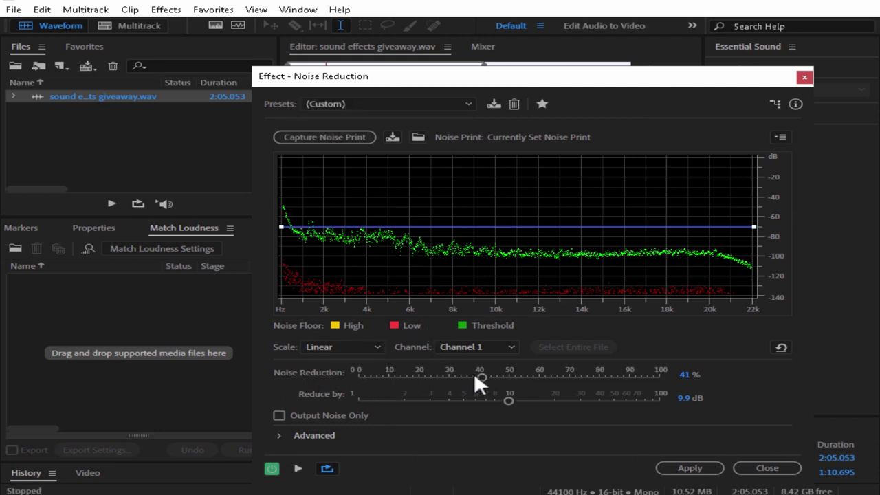
Adjust Noise Reduction to 38% and Reduce by to 9.9 dB while previewing the recording.
mouse_move(476, 376)
mouse_down()
mouse_move(468, 375)
mouse_move(507, 377)
mouse_move(479, 376)
mouse_up()
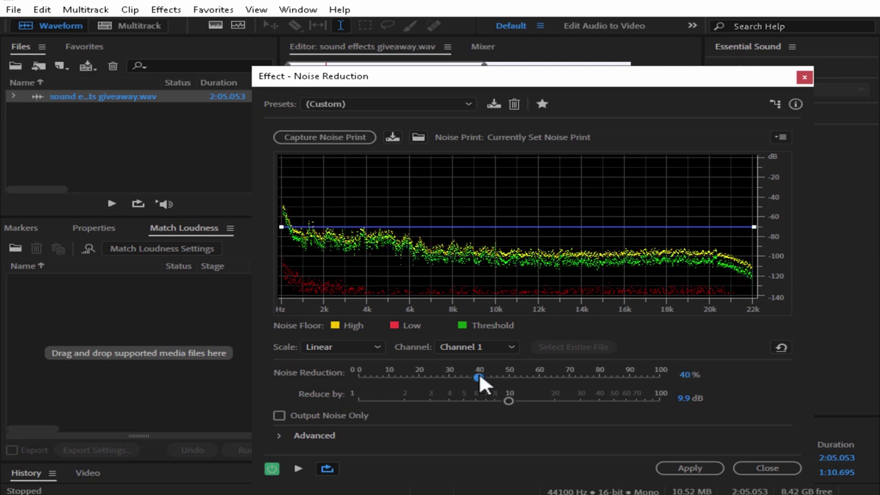
mouse_move(507, 402)
mouse_down()
mouse_move(526, 402)
mouse_move(508, 397)
mouse_up()
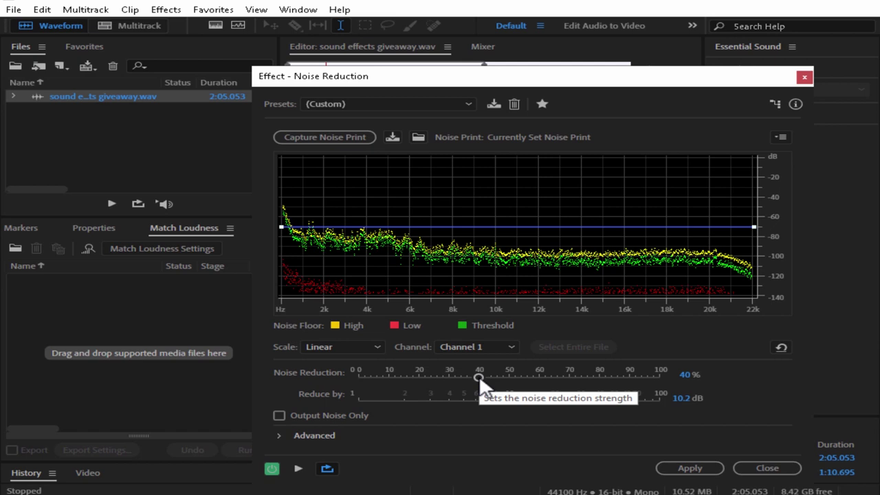
key(space)
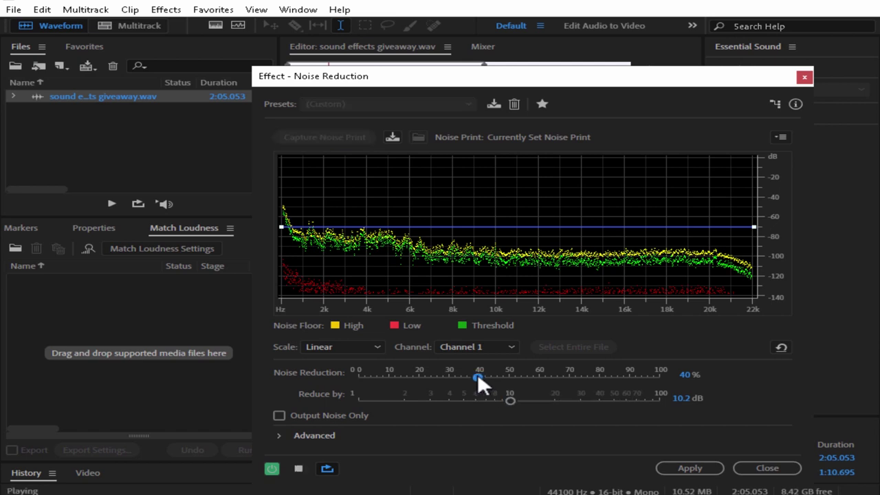
drag(478, 376, 508, 401)
click(510, 401)
key(space)
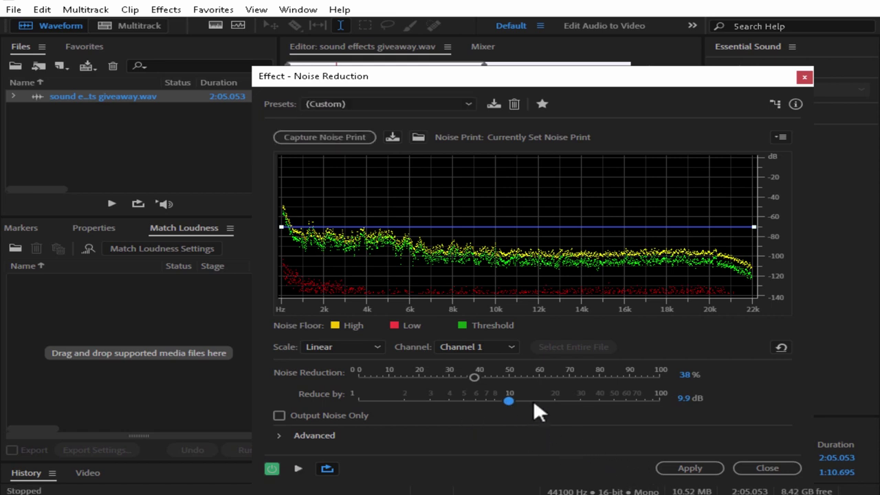
Preview the adjusted noise reduction once more and apply it to the whole recording.
key(space)
key(space)
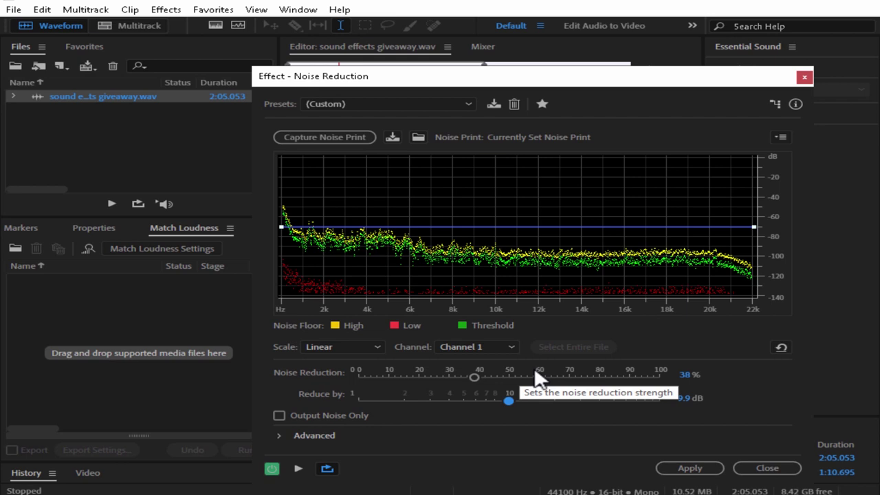
key(space)
click(690, 468)
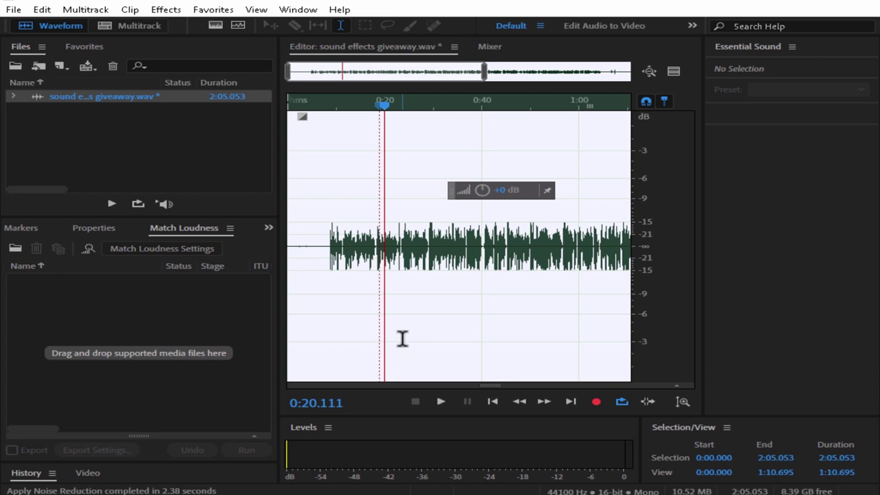
Play a short part of the processed recording and return the playhead to 0:00.
key(space)
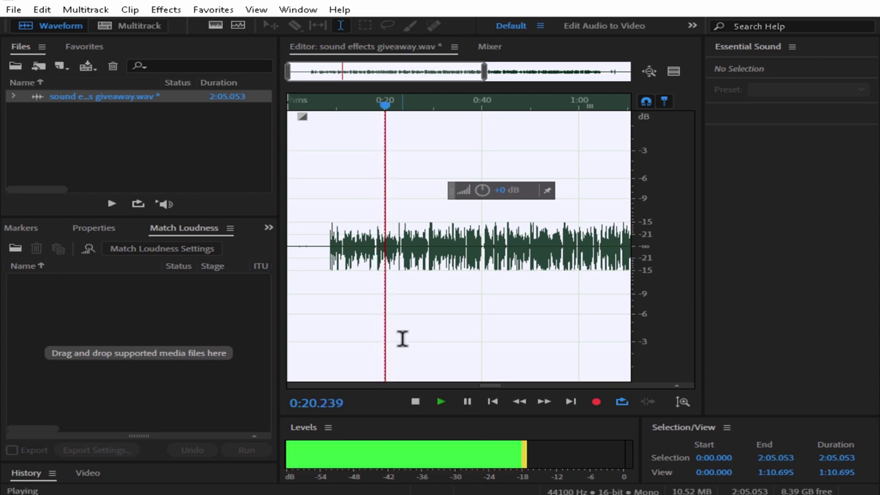
key(space)
drag(387, 101, 226, 114)
Open the Parametric Equalizer for the recording and load the Loudness Maximizer preset.
click(166, 9)
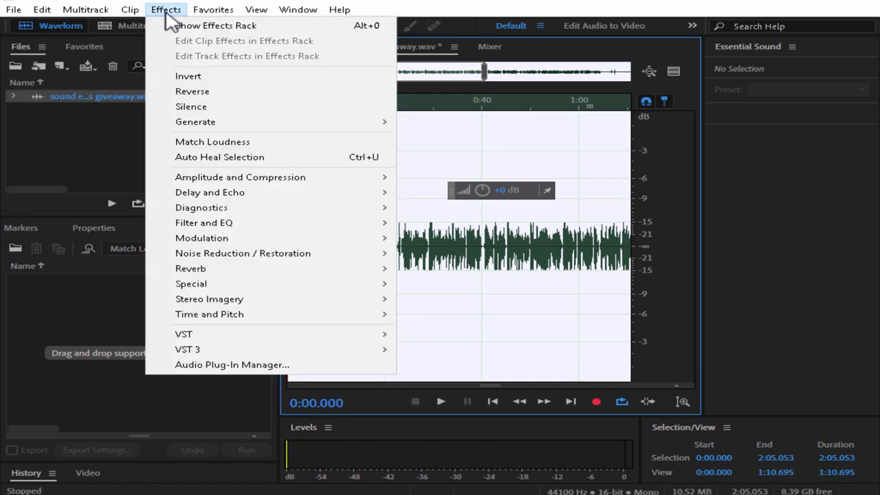
mouse_move(200, 10)
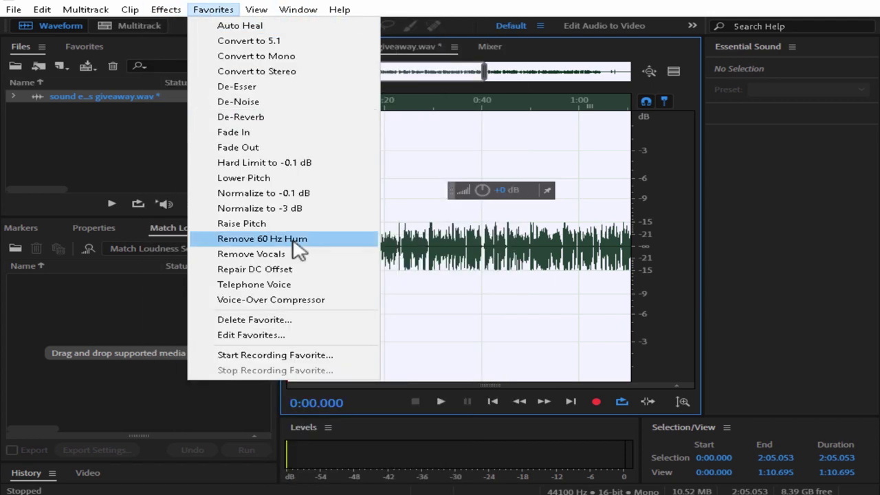
mouse_move(165, 9)
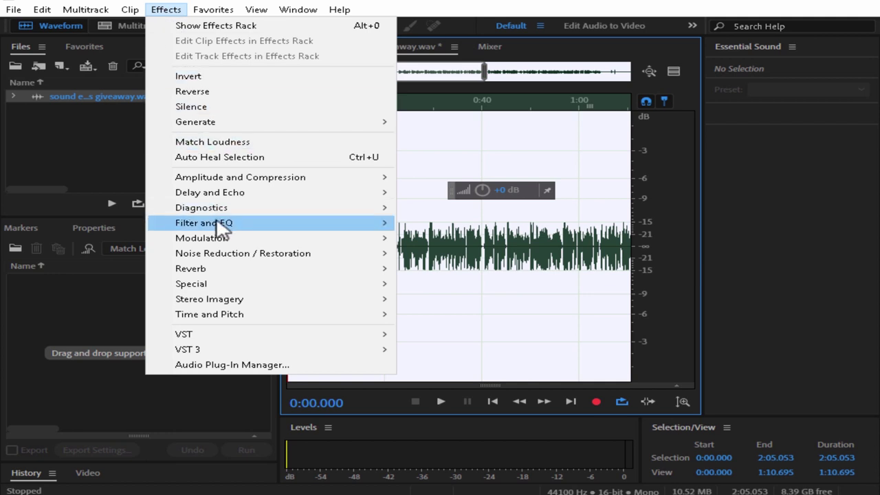
mouse_move(223, 229)
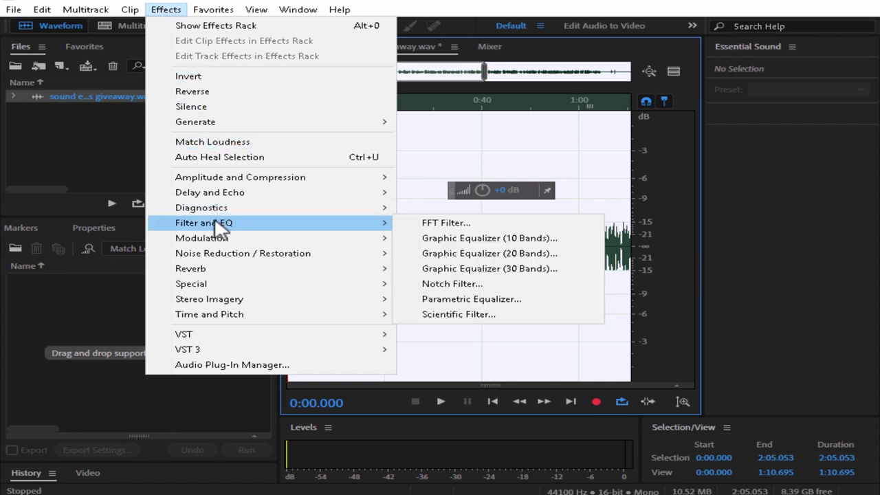
click(429, 300)
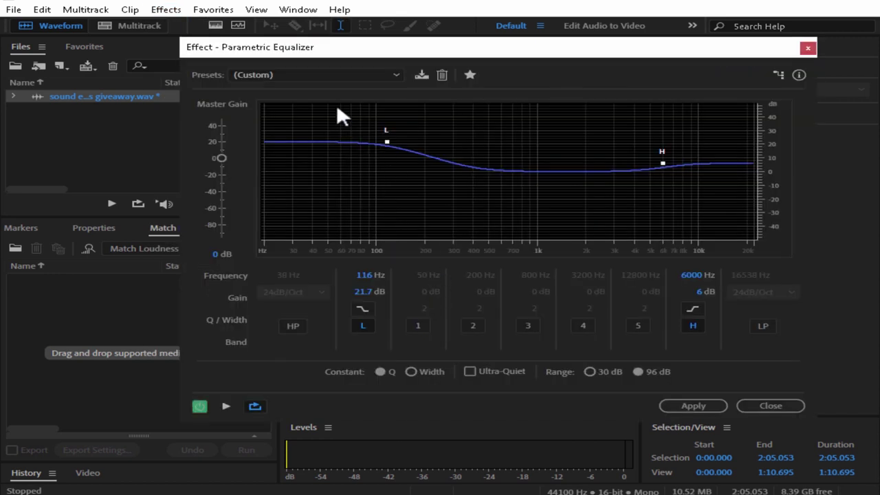
click(285, 75)
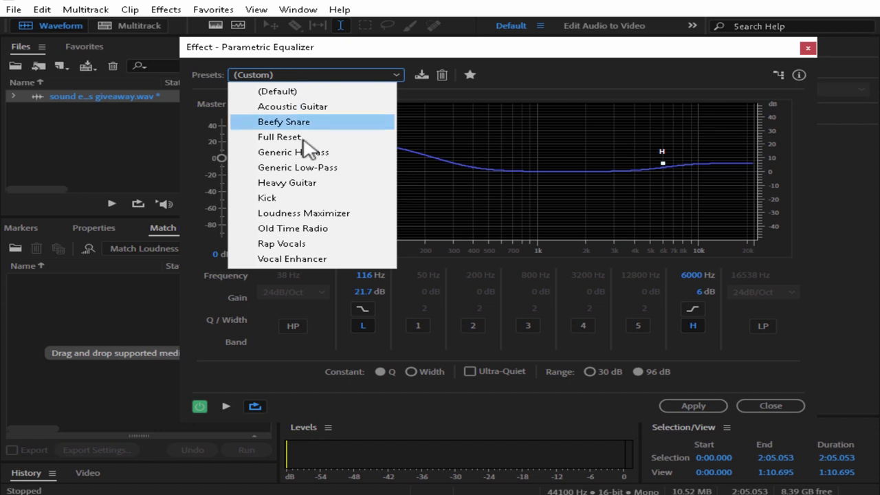
click(300, 210)
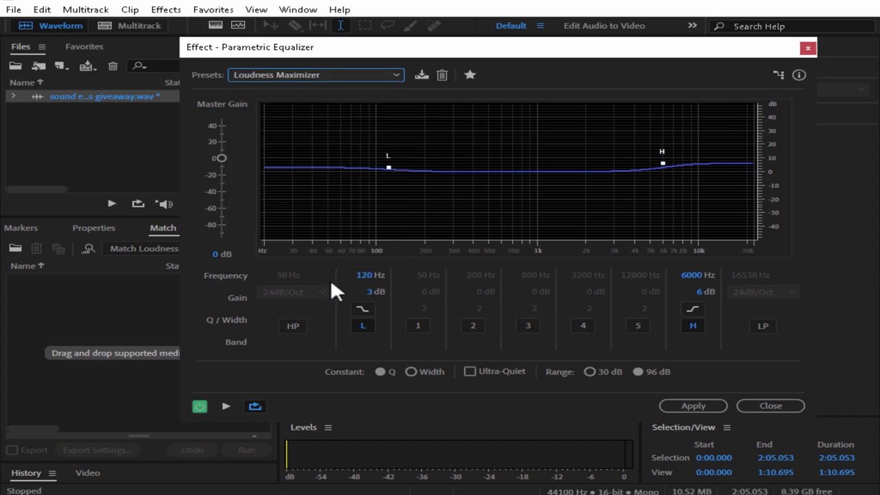
Preview the Loudness Maximizer preset from about 0:14, moving the effect dialog aside to reposition the playhead.
key(space)
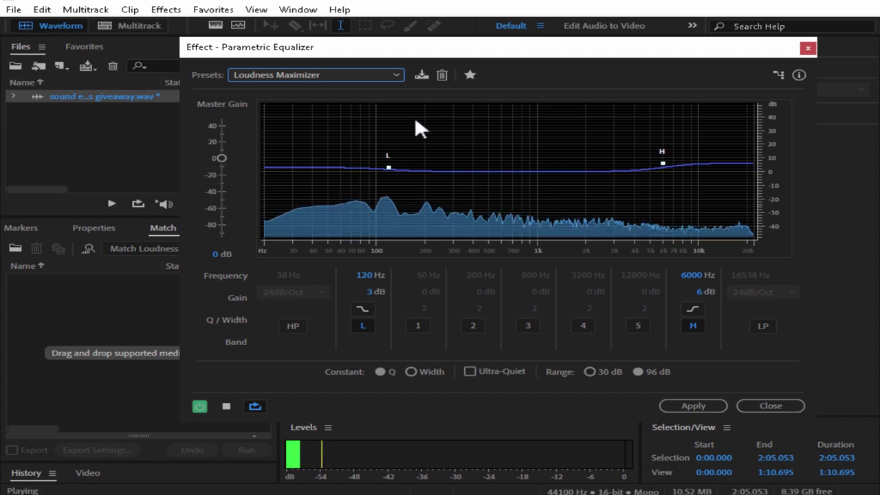
drag(468, 58, 502, 214)
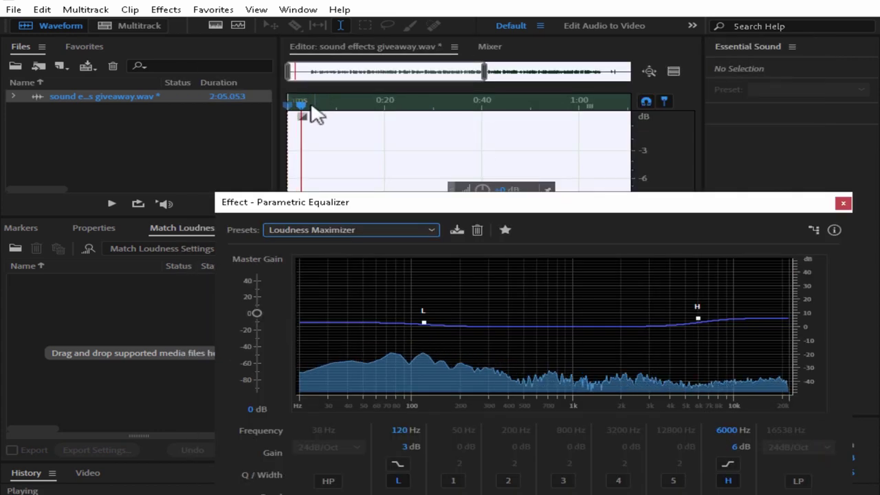
drag(309, 110, 354, 117)
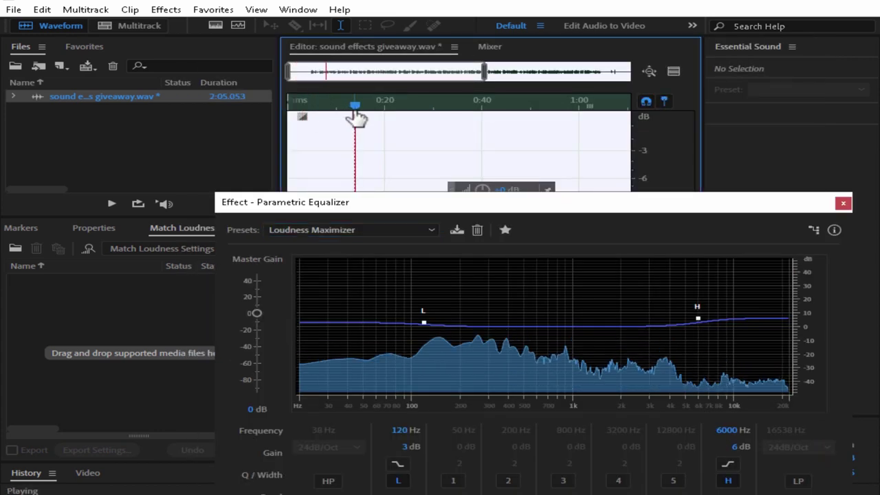
drag(458, 199, 457, 60)
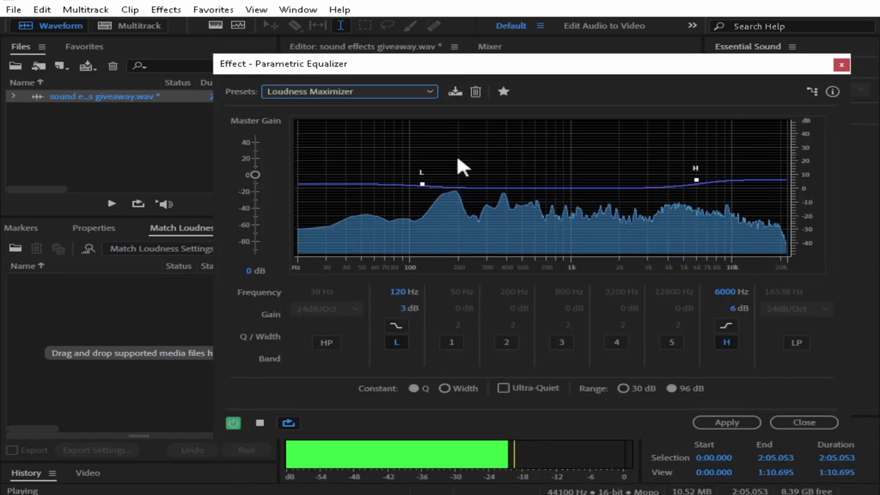
key(space)
key(space)
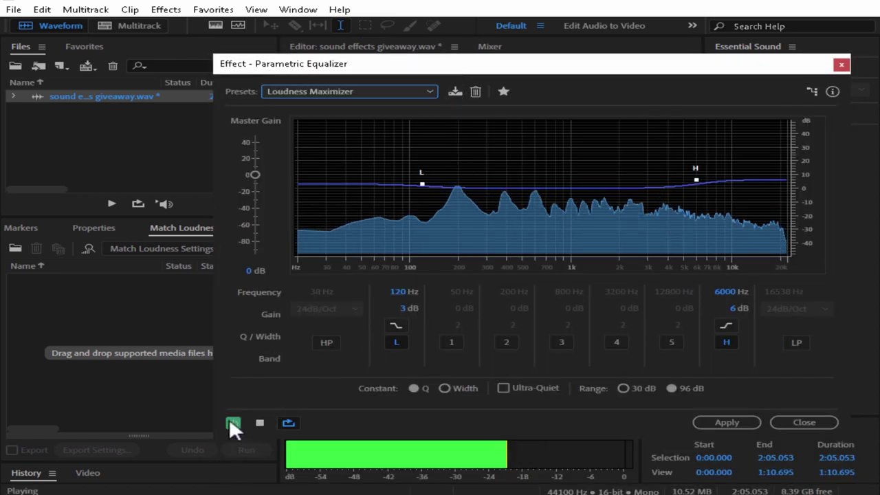
key(space)
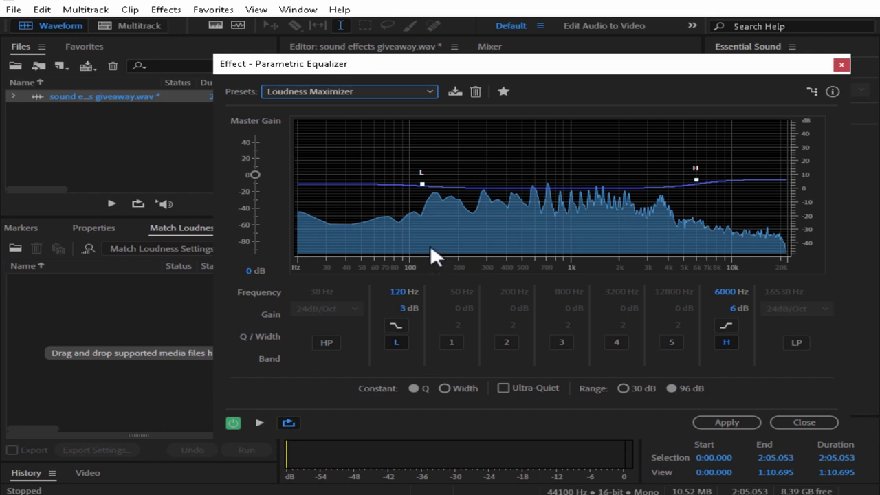
Raise the equalizer's low shelf to 25.3 dB at 113 Hz, previewing the recording while adjusting.
key(space)
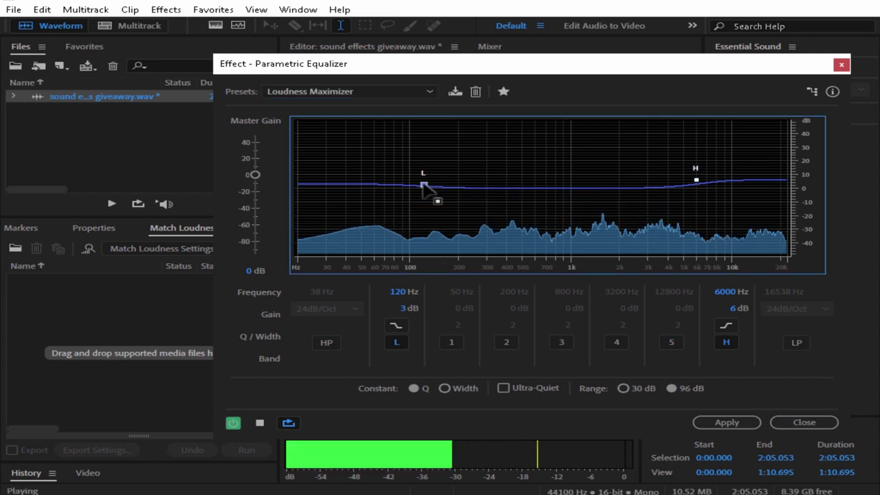
drag(424, 186, 421, 154)
key(space)
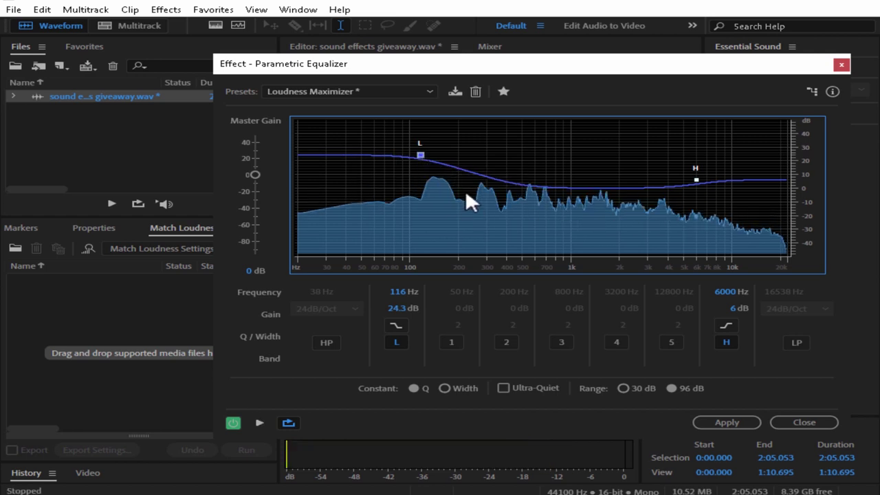
key(space)
key(space)
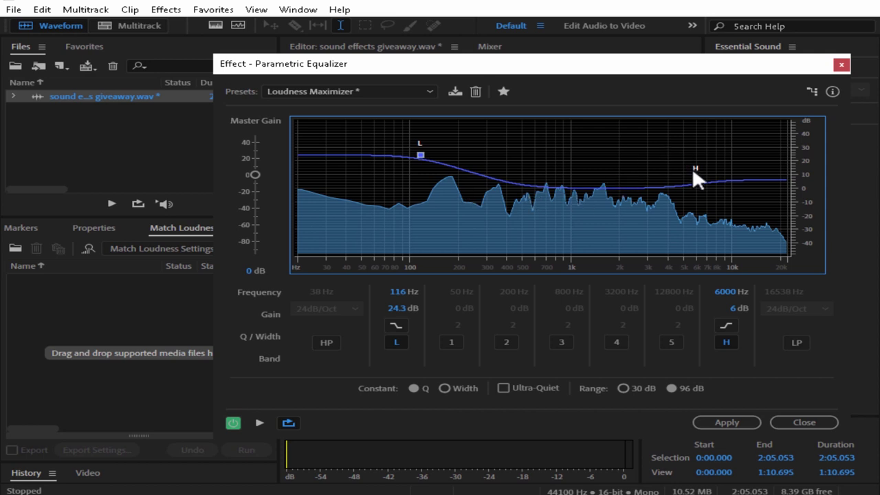
mouse_move(697, 180)
drag(420, 156, 419, 153)
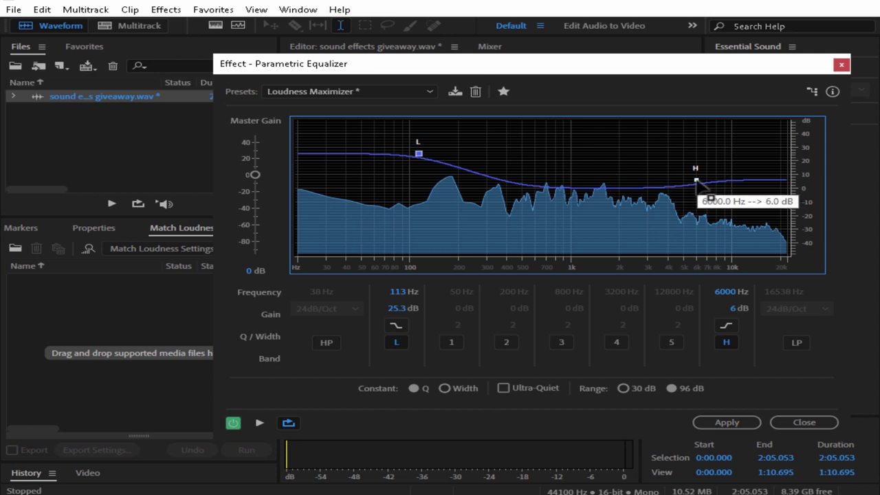
Raise the equalizer's high shelf to 8.1 dB at 6218 Hz while previewing the recording.
key(space)
drag(696, 181, 698, 177)
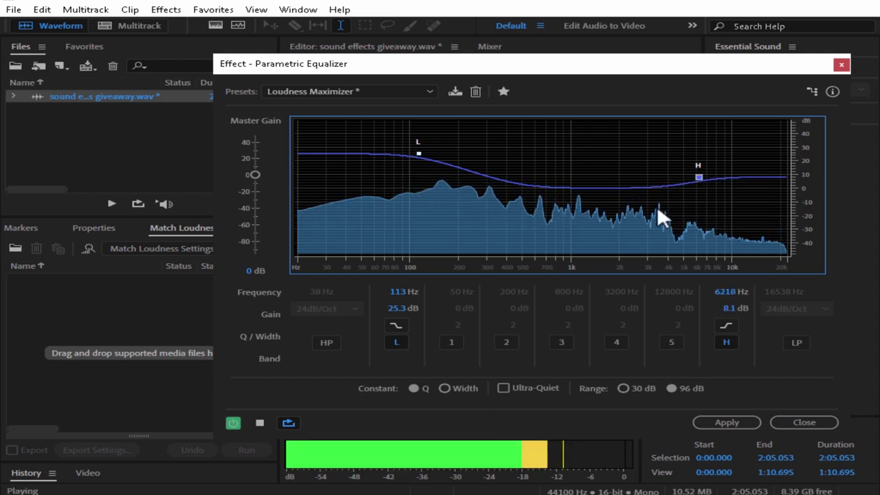
key(space)
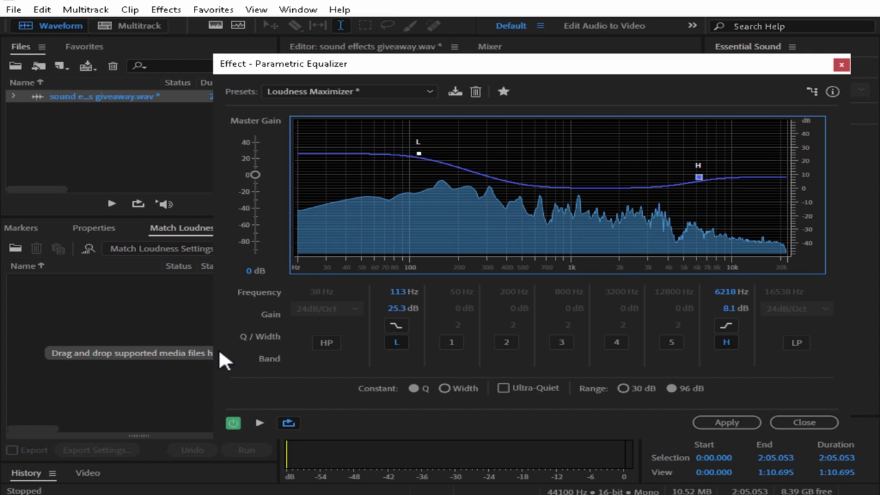
Compare playback with the equalizer switched off and on, and apply it to the whole recording.
key(space)
click(234, 423)
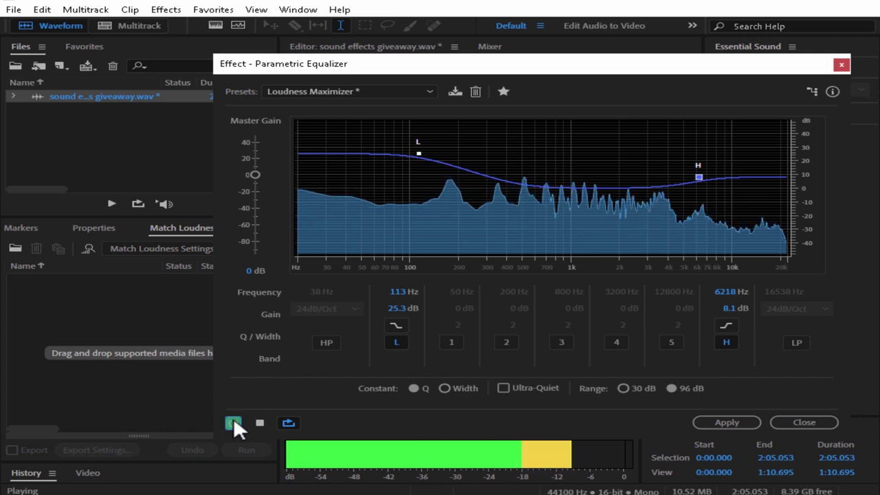
key(space)
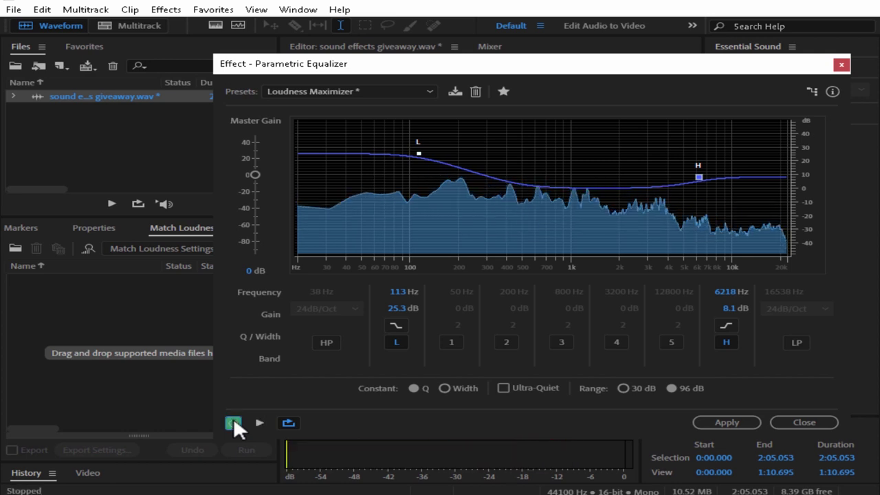
click(727, 420)
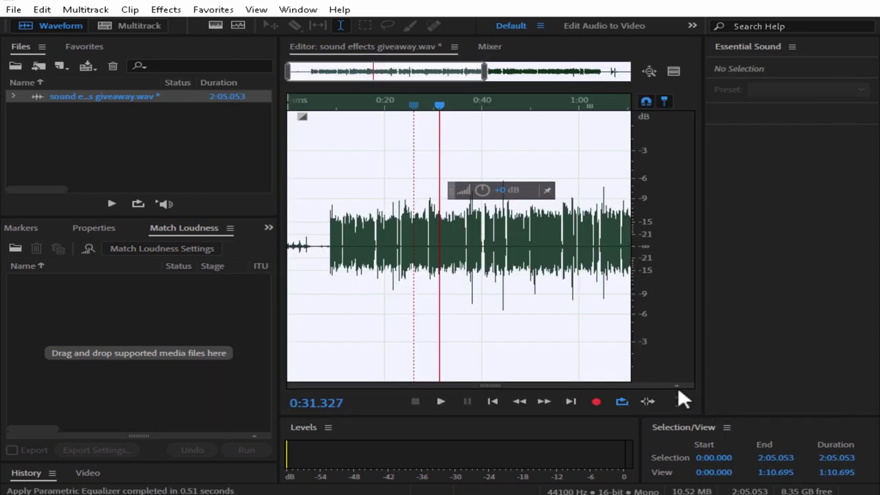
Play a short part of the equalized recording and normalize the whole recording to -0.1 dB.
key(space)
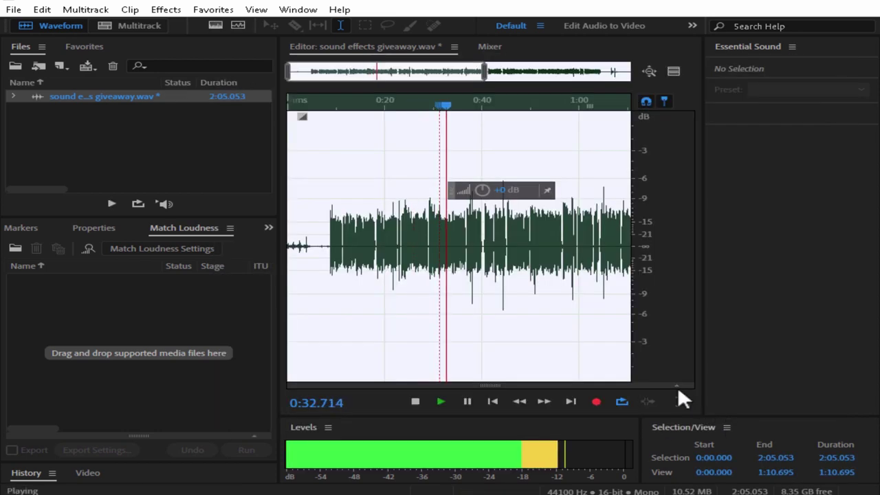
key(space)
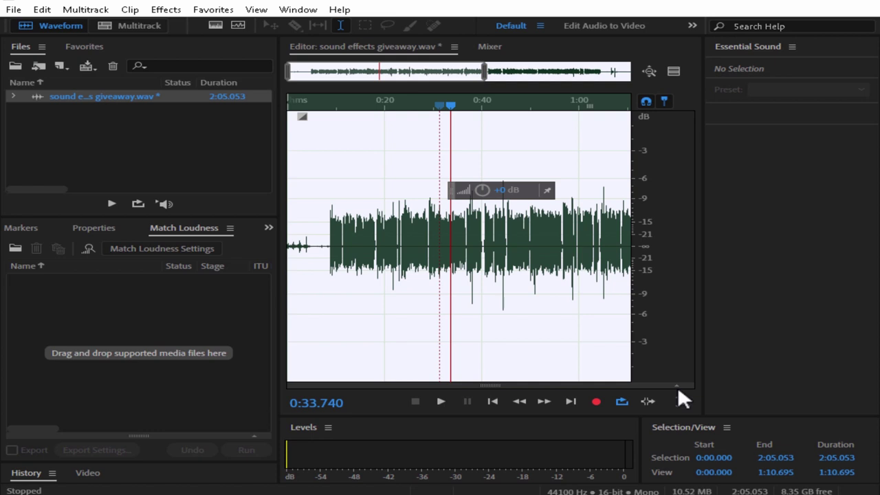
click(199, 9)
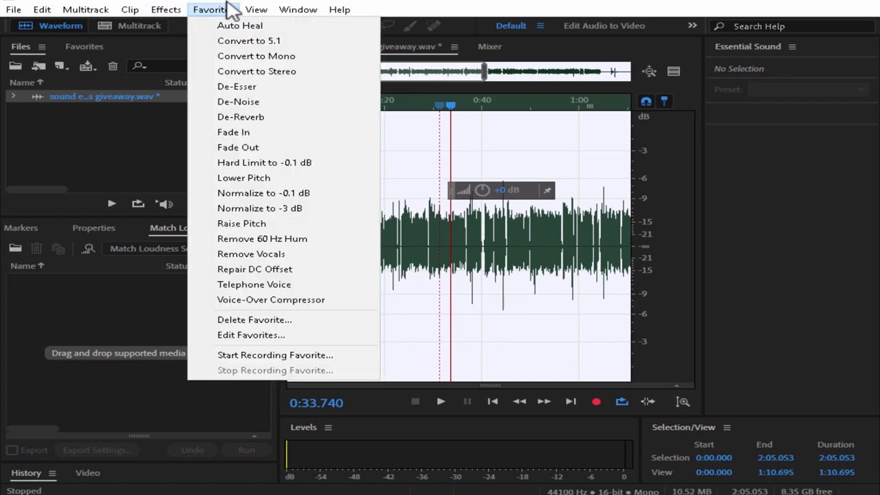
click(280, 194)
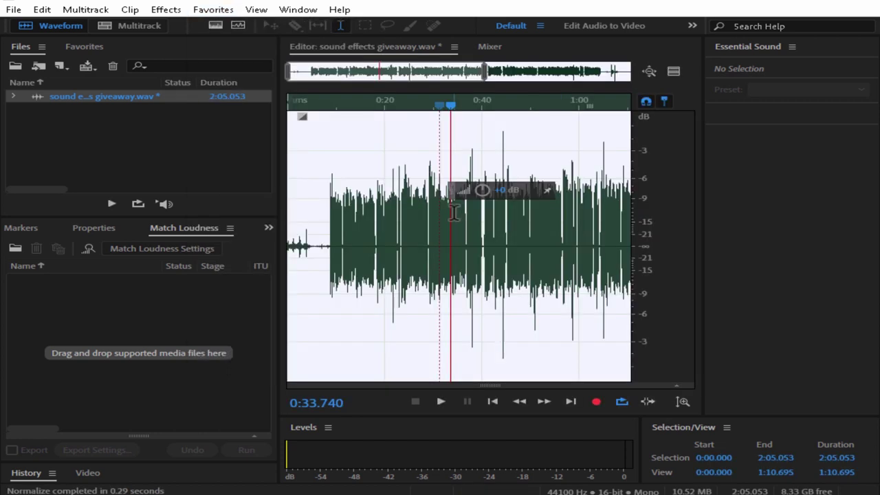
Play a short part of the normalized recording and return the playhead to 0:00.
key(space)
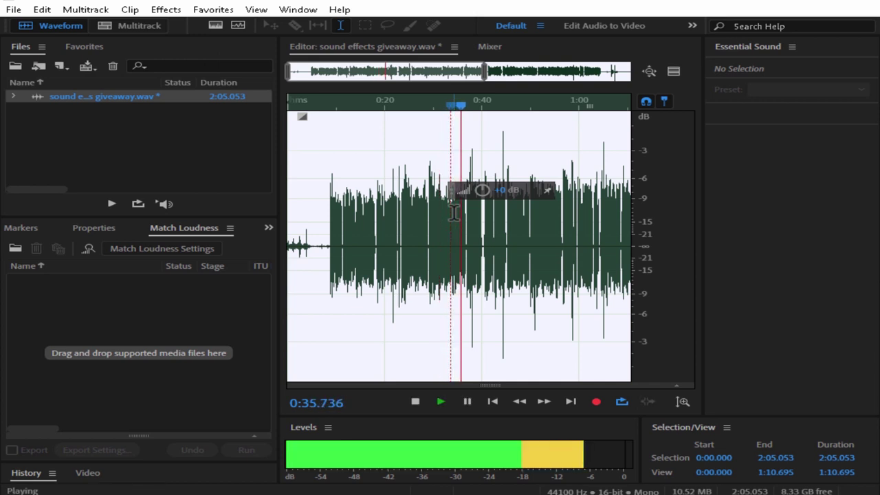
key(space)
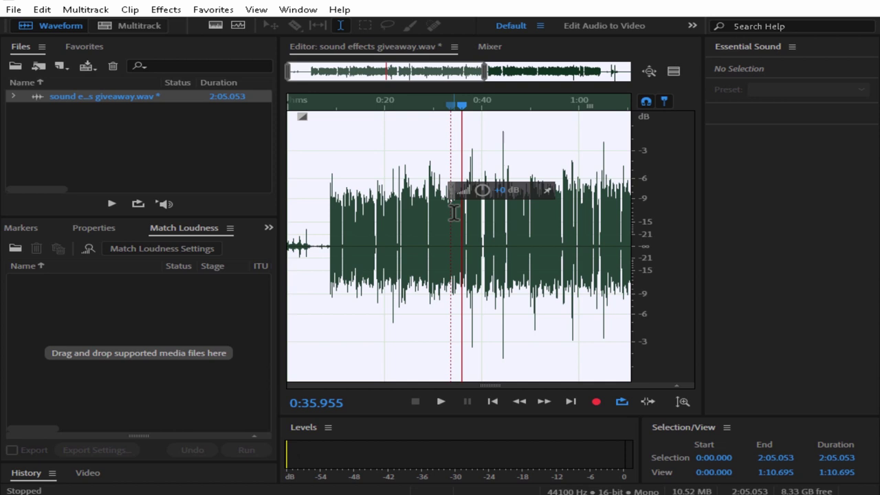
drag(460, 106, 159, 139)
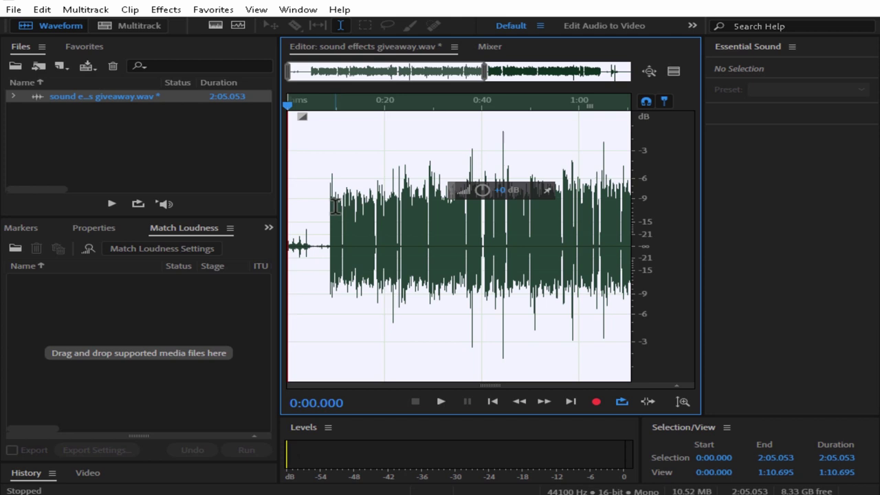
Capture a noise print from the quiet opening of the recording, from 0:00 to 0:08.748.
scroll(335, 207, up, 5)
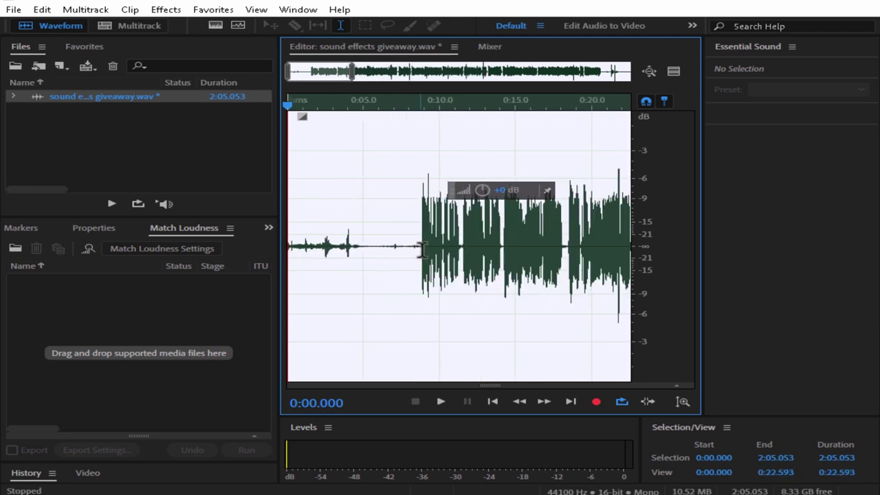
scroll(423, 251, up, 1)
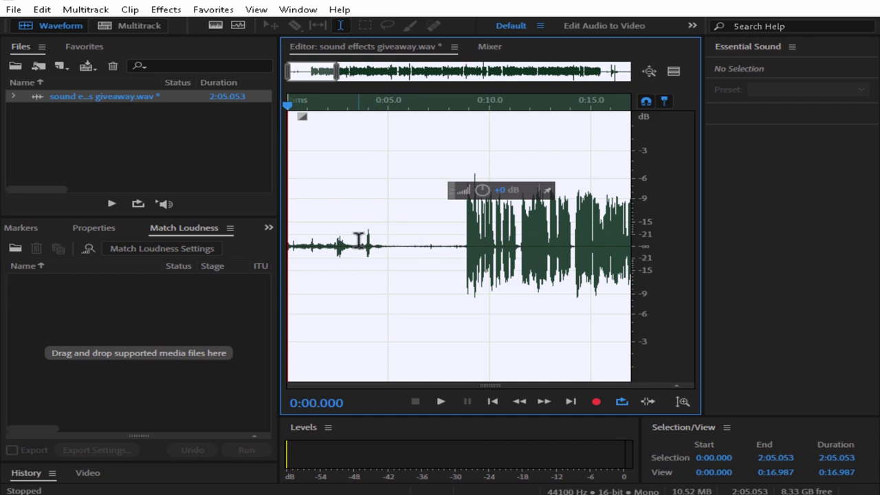
click(463, 246)
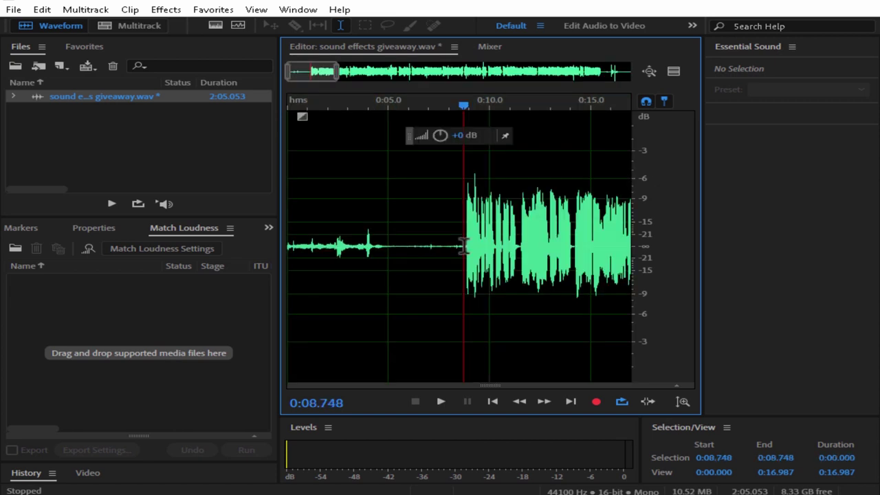
drag(464, 246, 219, 144)
click(165, 9)
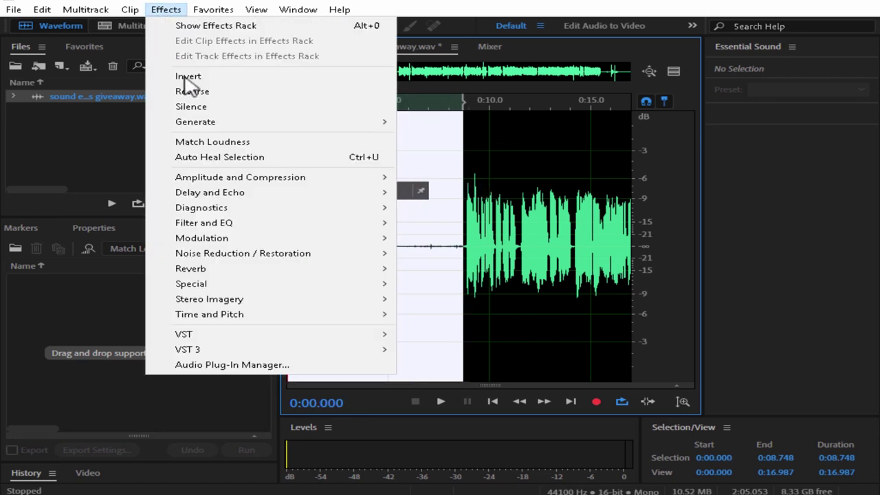
mouse_move(220, 181)
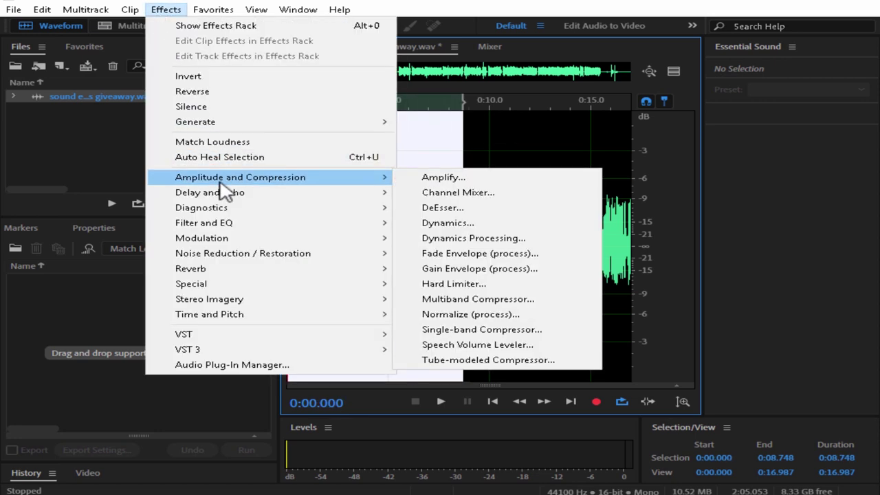
mouse_move(278, 254)
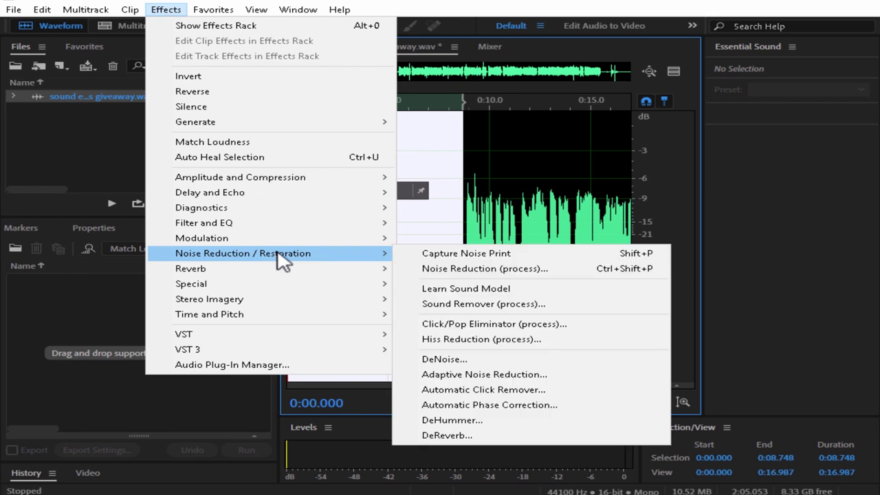
click(446, 255)
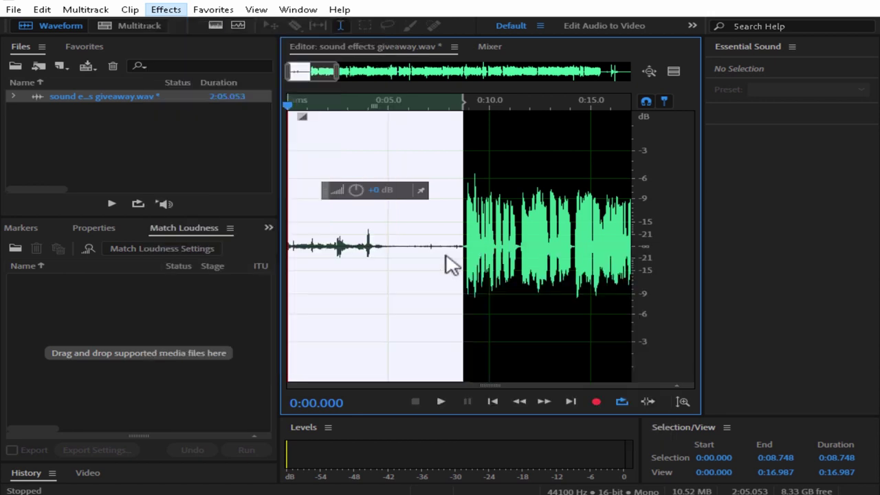
Apply Noise Reduction to the whole recording at 38% with a reduction of 9.9 dB.
key(ctrl+a)
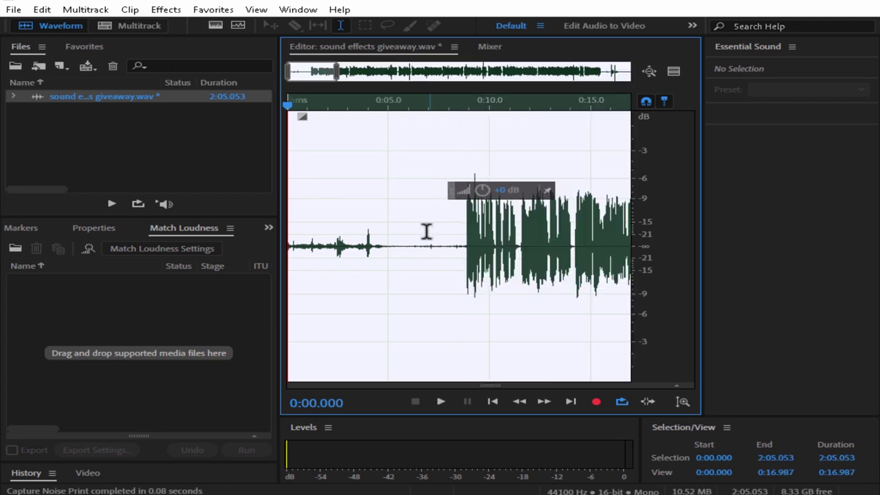
click(166, 10)
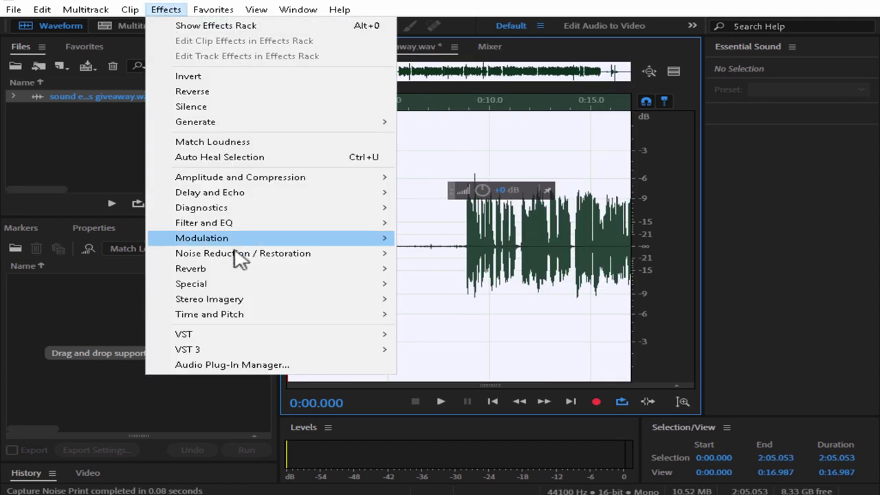
mouse_move(253, 256)
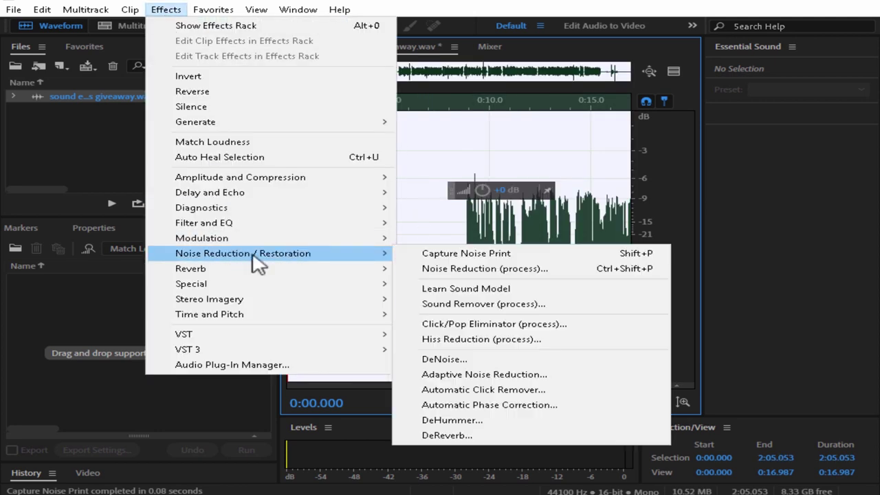
click(444, 270)
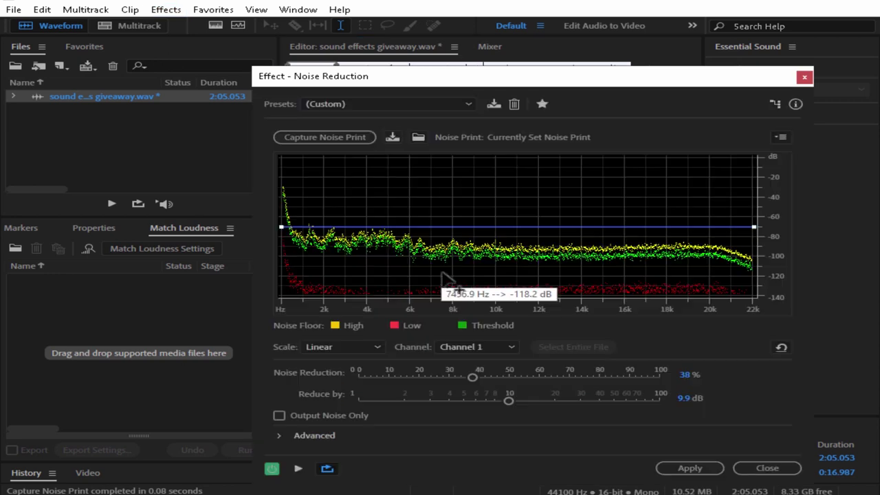
click(689, 468)
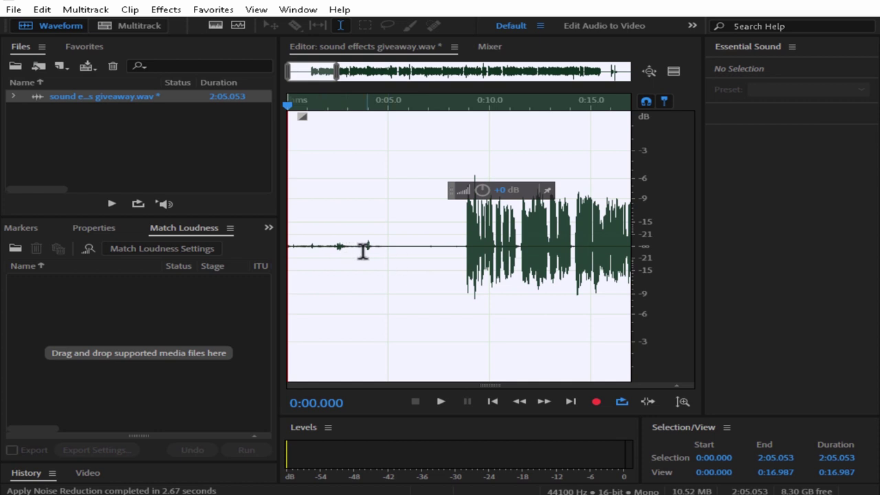
Play short parts of the noise-reduced recording from where the speech begins, just before 0:09.
drag(298, 108, 468, 133)
key(space)
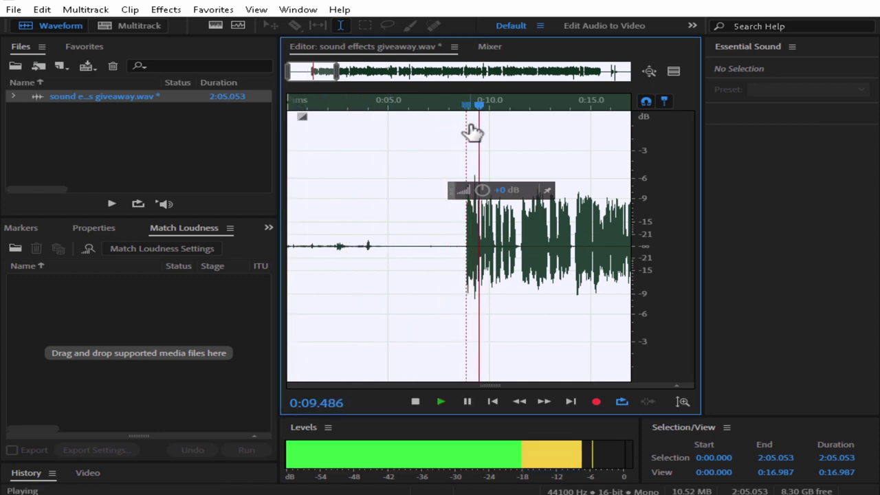
key(space)
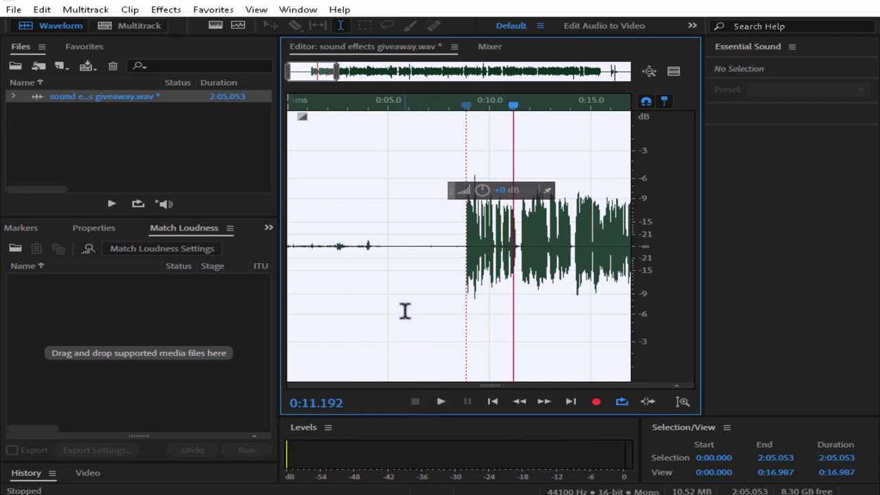
key(space)
key(space)
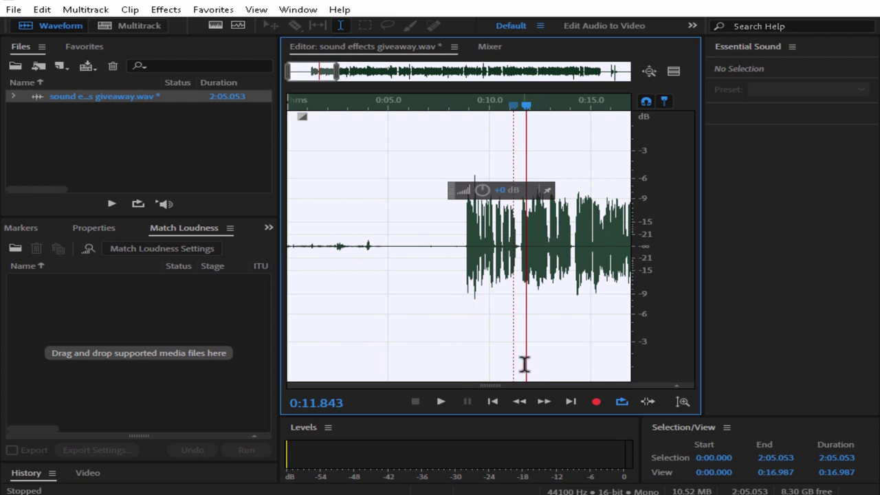
Apply the Single-band Compressor to the whole recording with -15 dB threshold, 12:1 ratio, 0 ms attack, 100 ms release and 0 dB output gain.
scroll(525, 359, down, 2)
scroll(535, 184, down, 3)
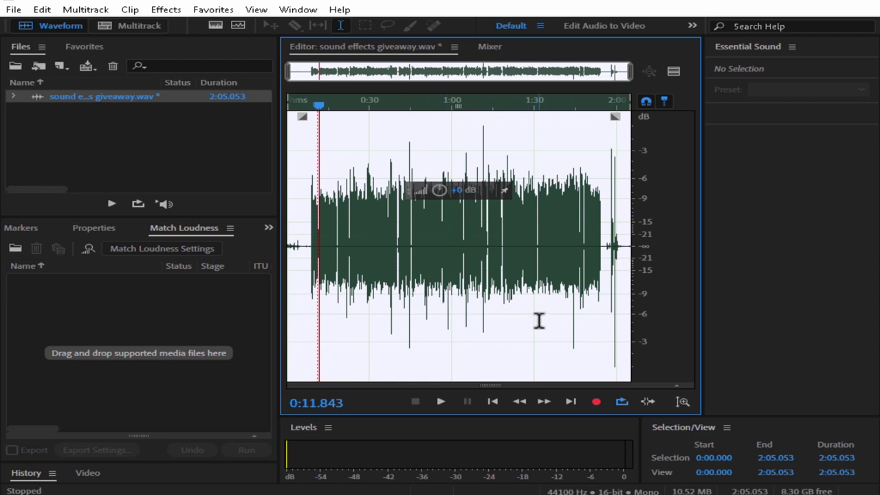
scroll(538, 320, up, 2)
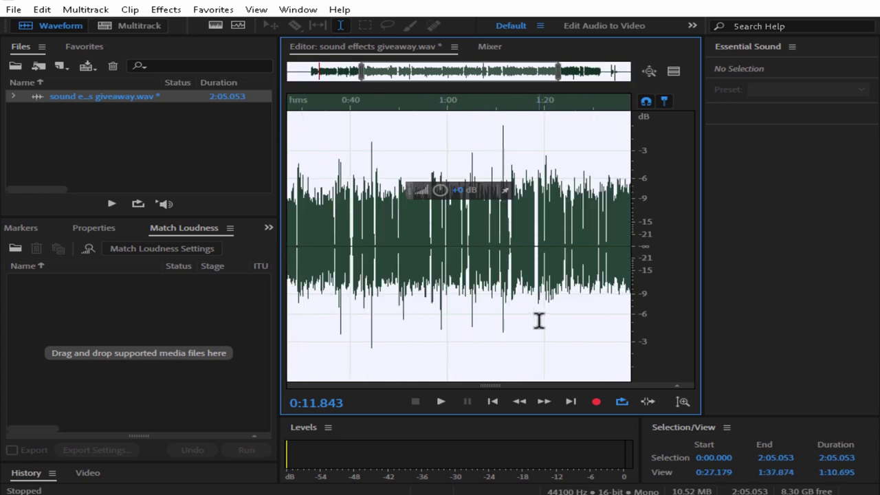
scroll(537, 320, down, 2)
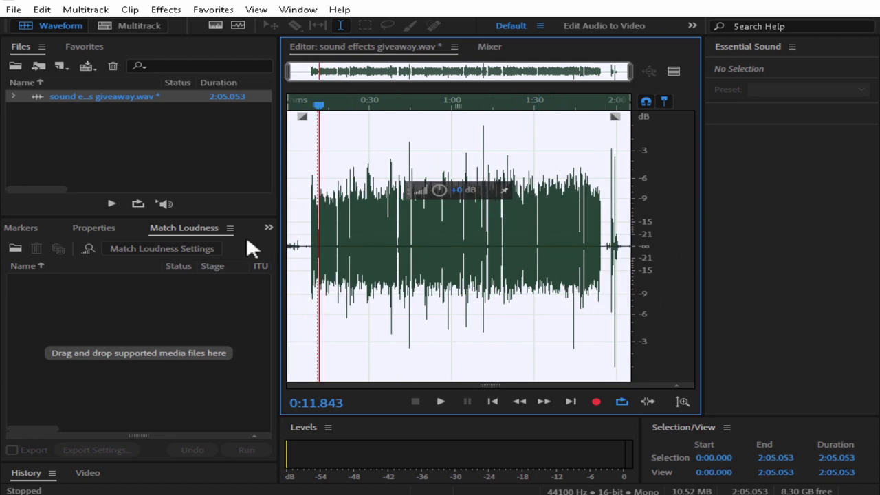
click(167, 11)
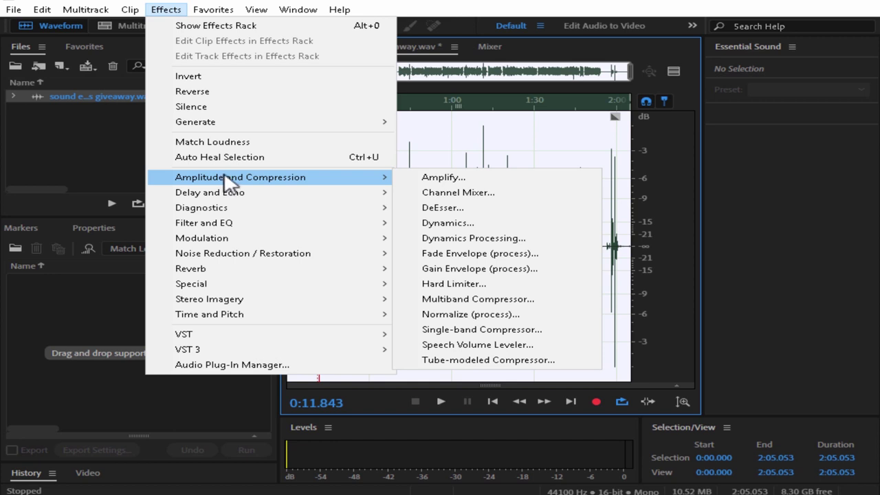
click(486, 336)
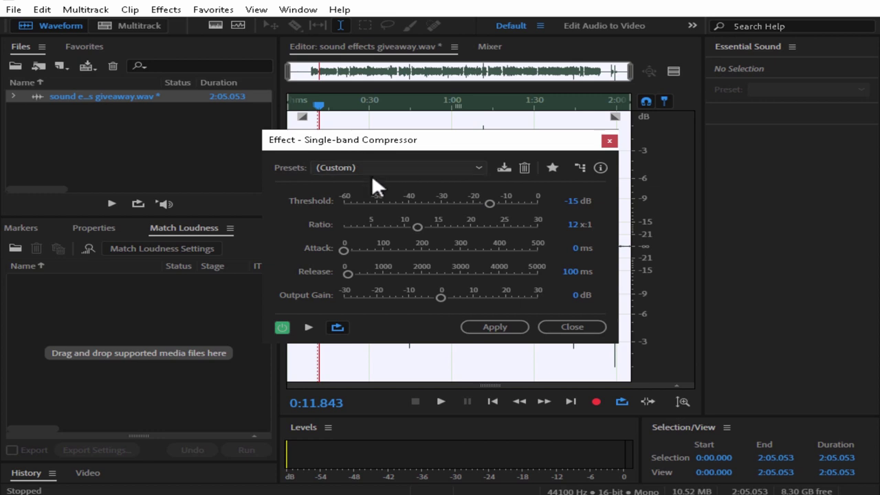
drag(383, 143, 407, 128)
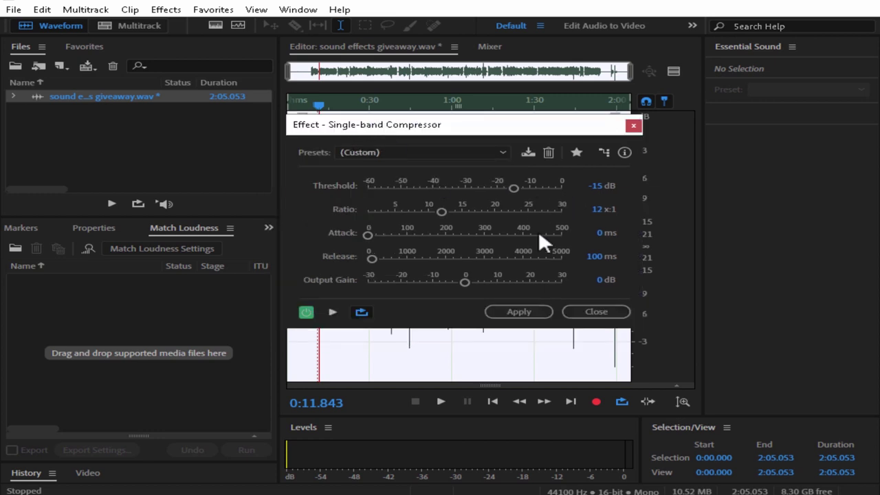
click(519, 312)
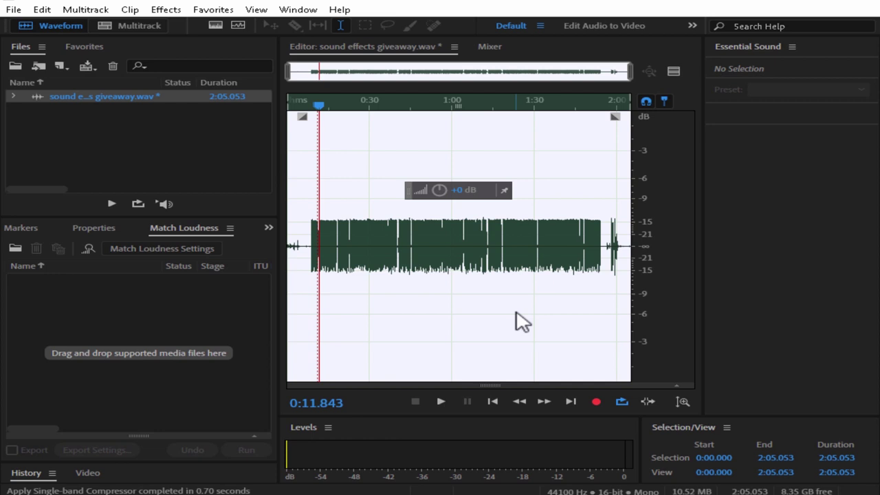
Play several short parts of the compressed recording from 0:11.843 to check its sound and level.
key(space)
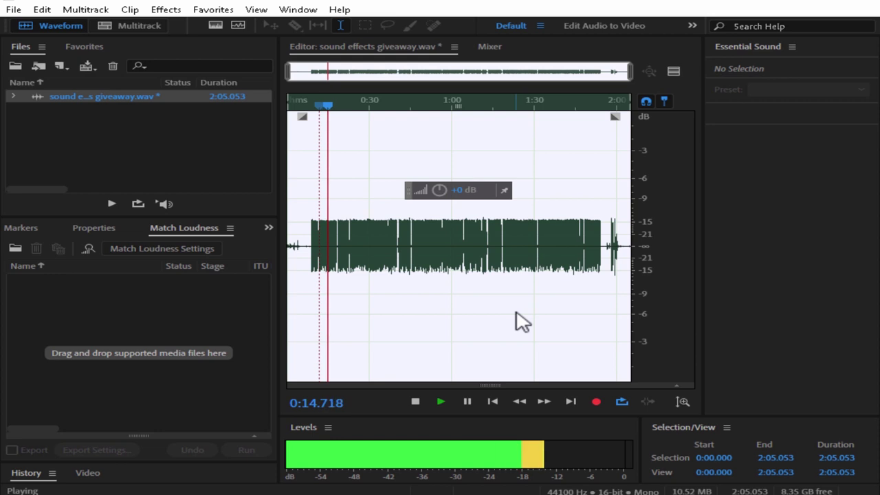
key(space)
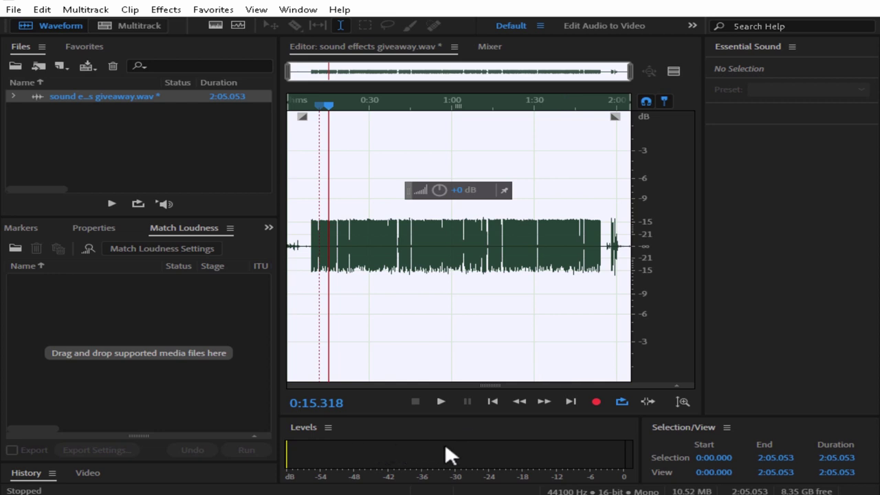
key(space)
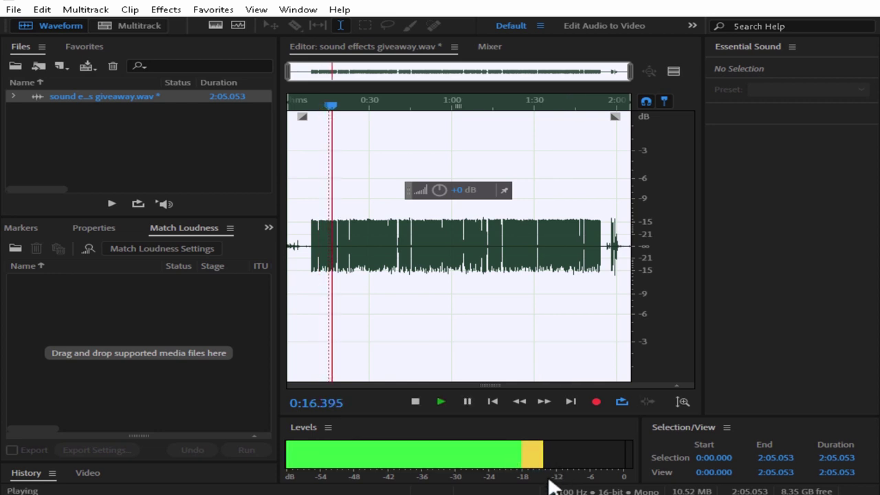
key(space)
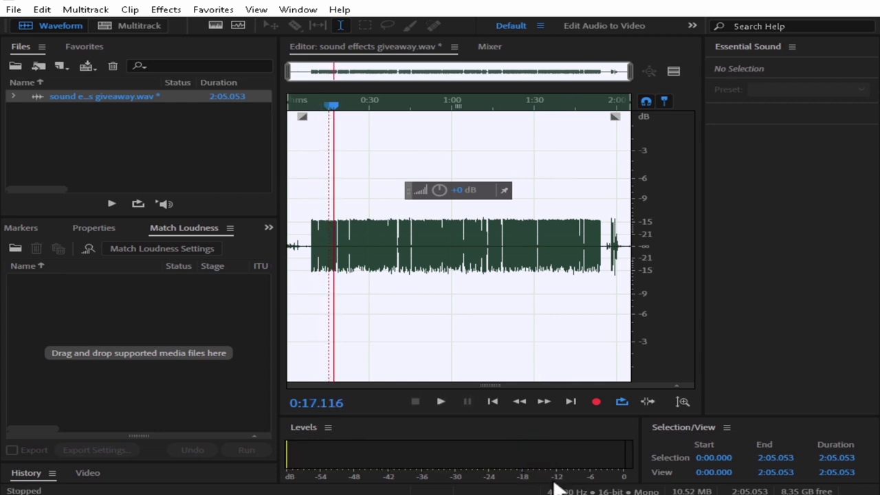
key(space)
key(space)
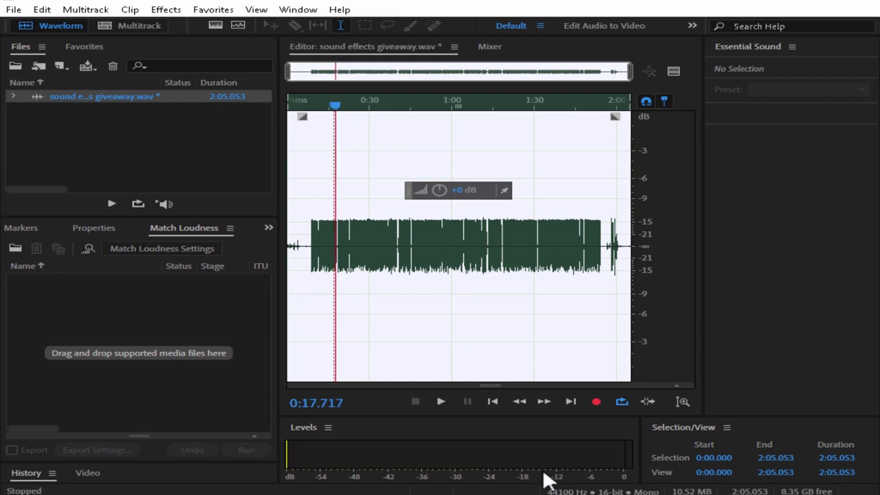
key(space)
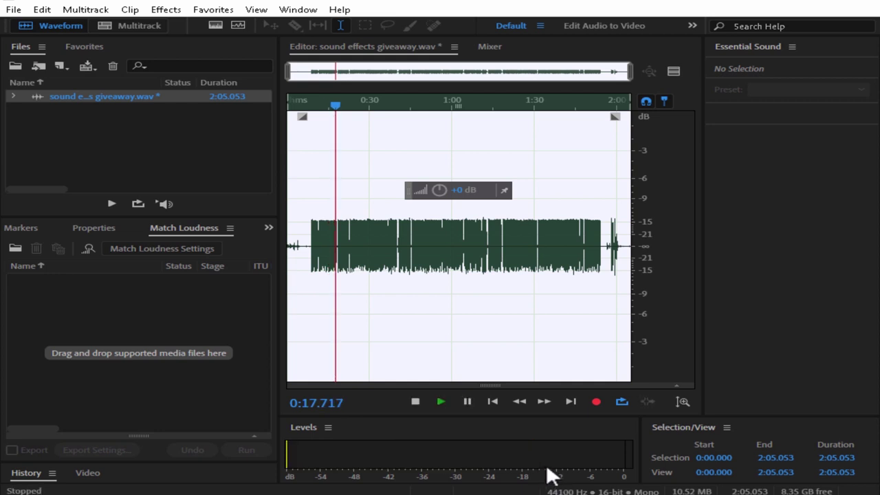
key(space)
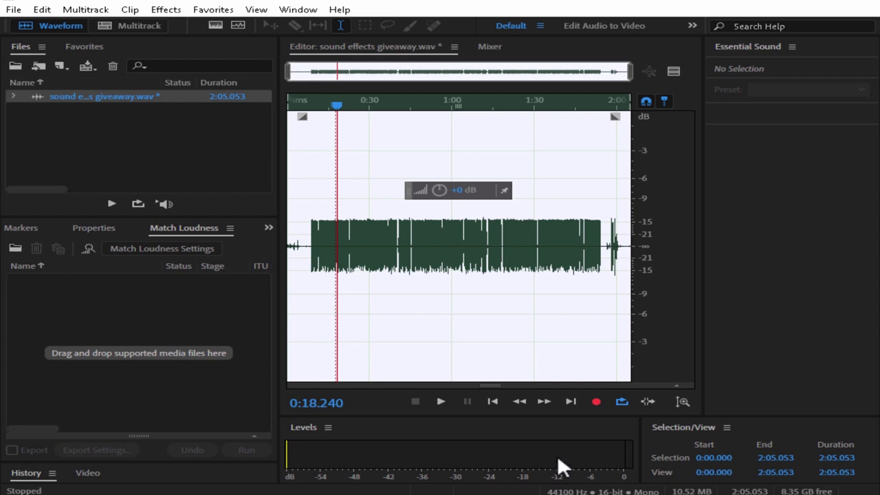
key(space)
key(space)
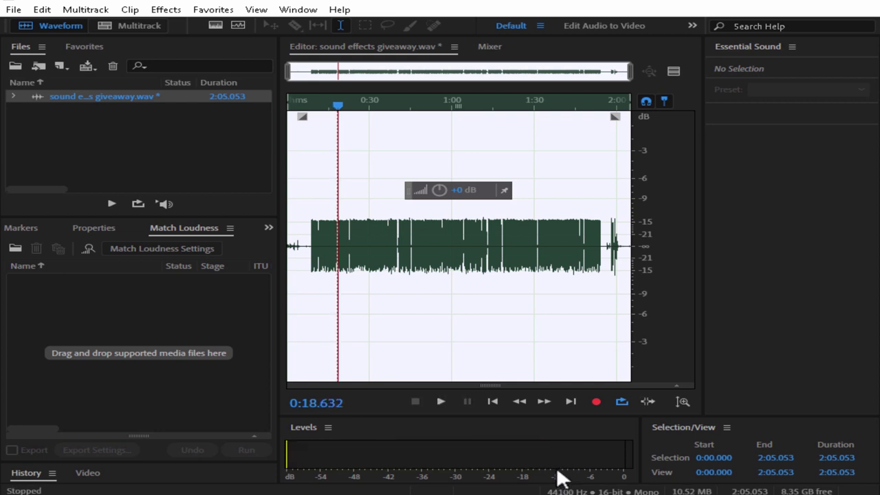
Amplify the whole recording by 1.08 dB, previewing the gain while playing from about 1:15.657.
click(175, 11)
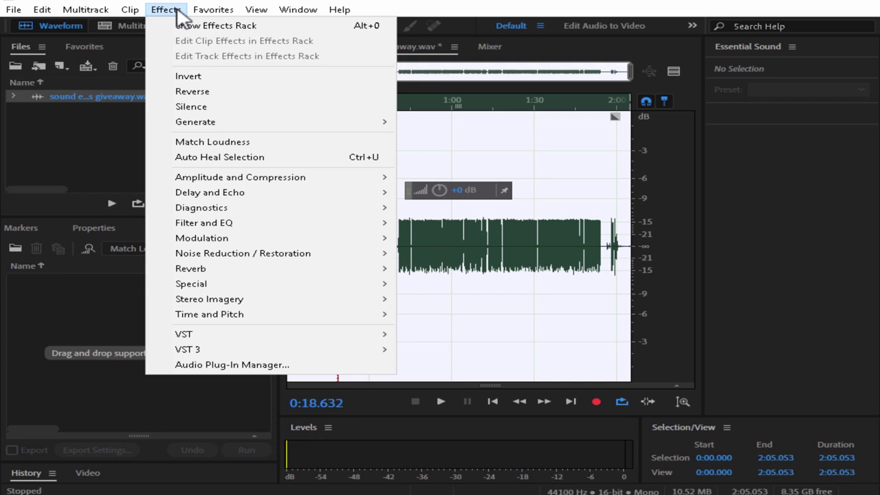
click(495, 153)
key(space)
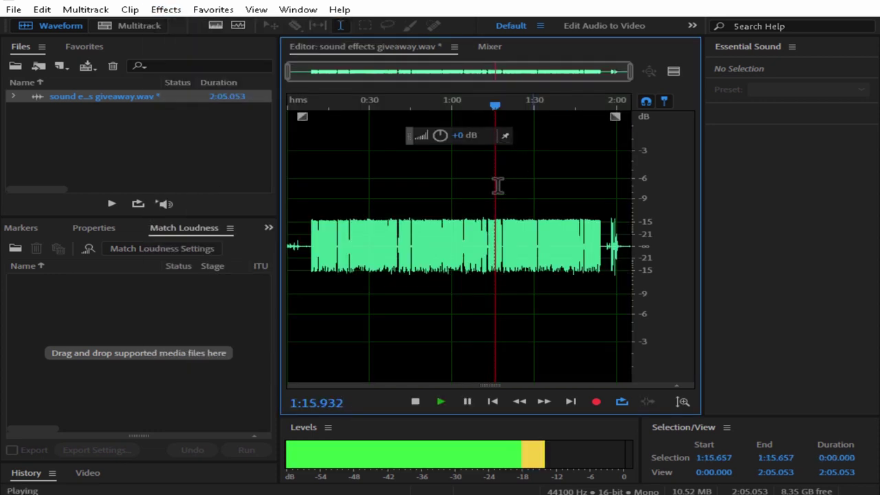
click(169, 9)
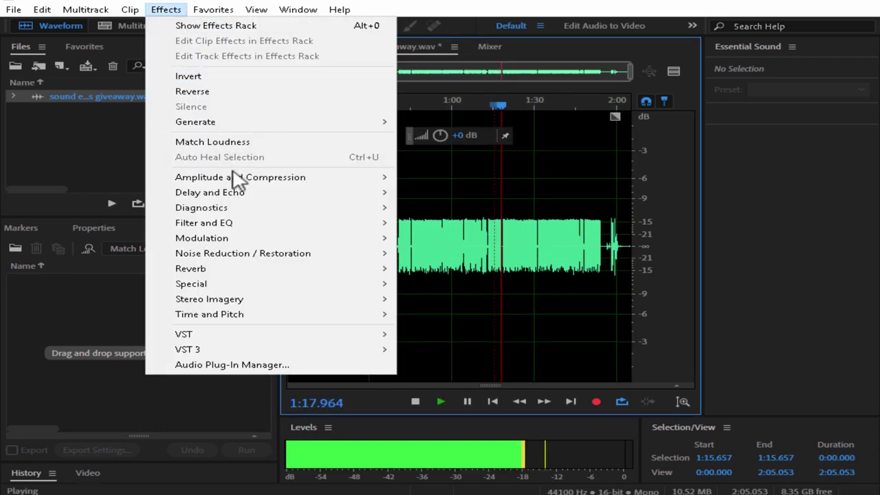
mouse_move(313, 181)
click(406, 176)
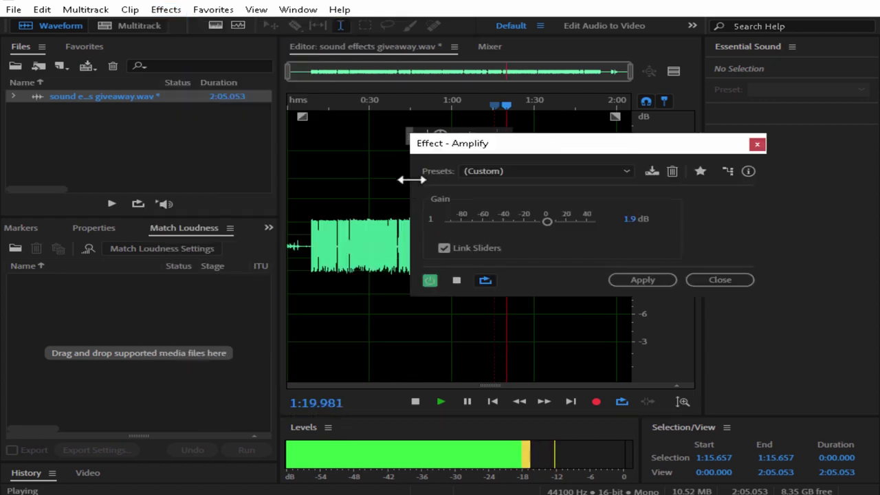
drag(551, 221, 547, 217)
key(space)
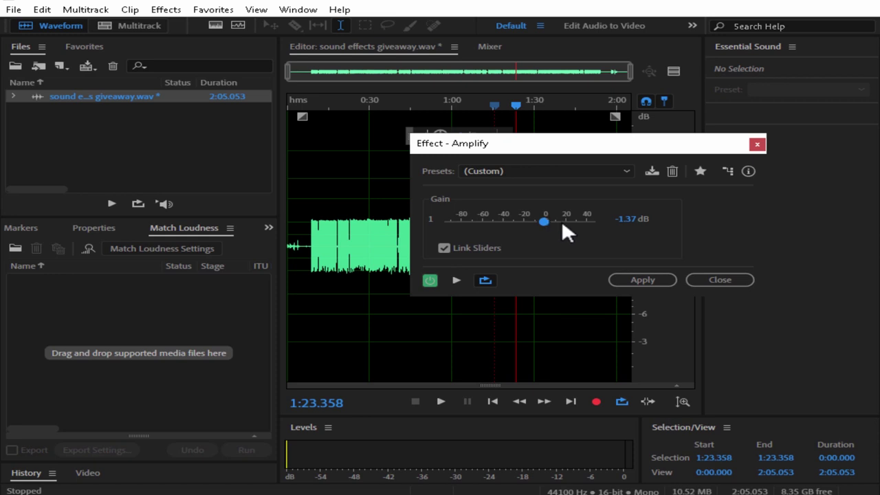
key(space)
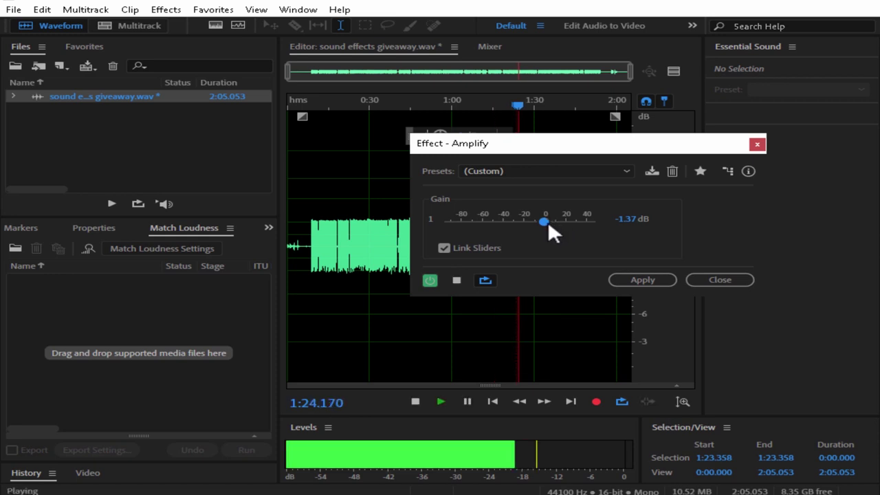
drag(548, 221, 549, 222)
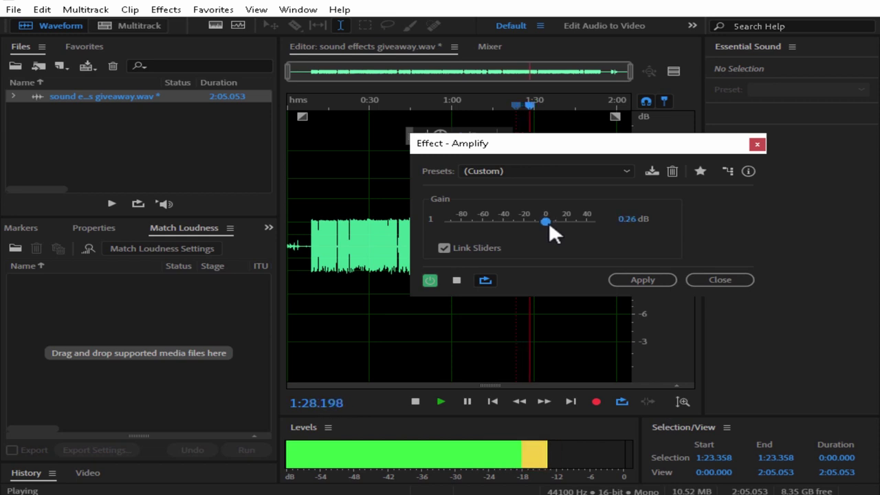
drag(549, 222, 550, 223)
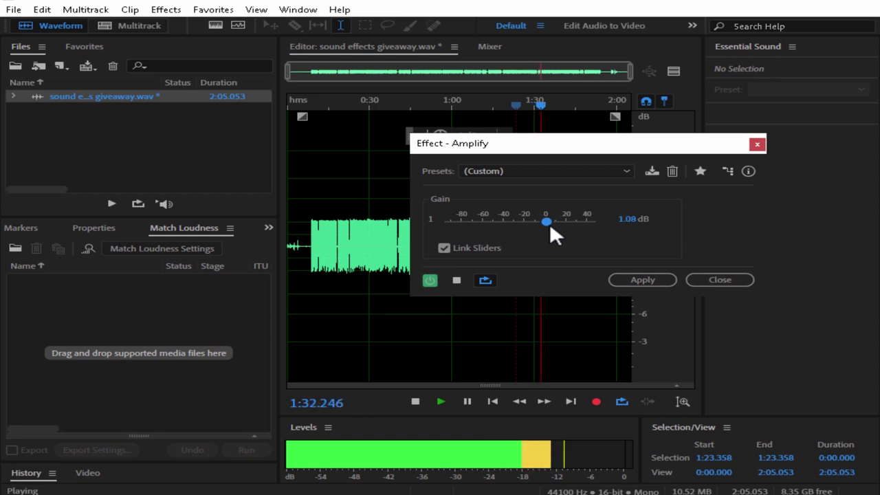
click(648, 282)
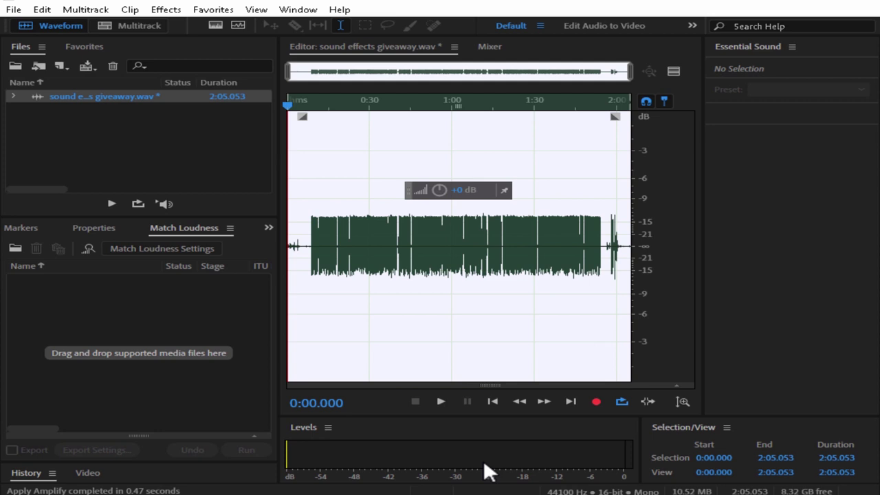
Capture a noise print from the speech-free opening of the recording, from 0:00.000 to 0:07.815.
key(=)
key(-)
drag(308, 246, 287, 247)
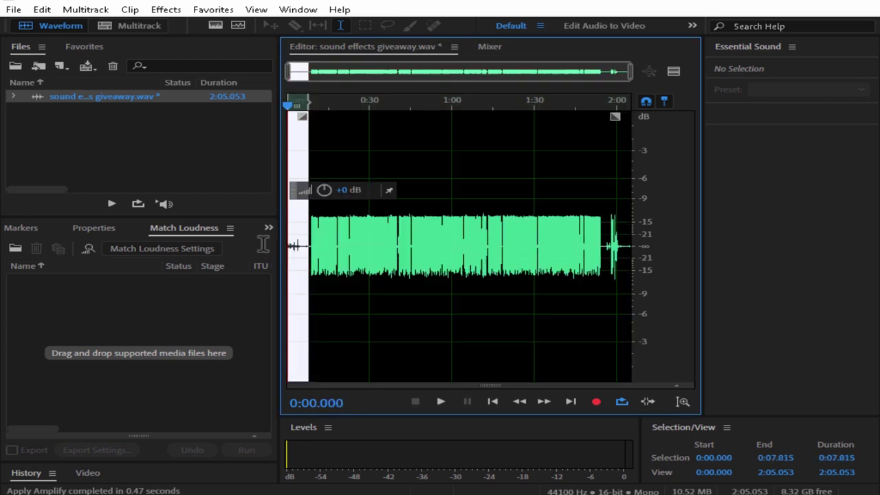
click(166, 9)
mouse_move(242, 253)
click(457, 252)
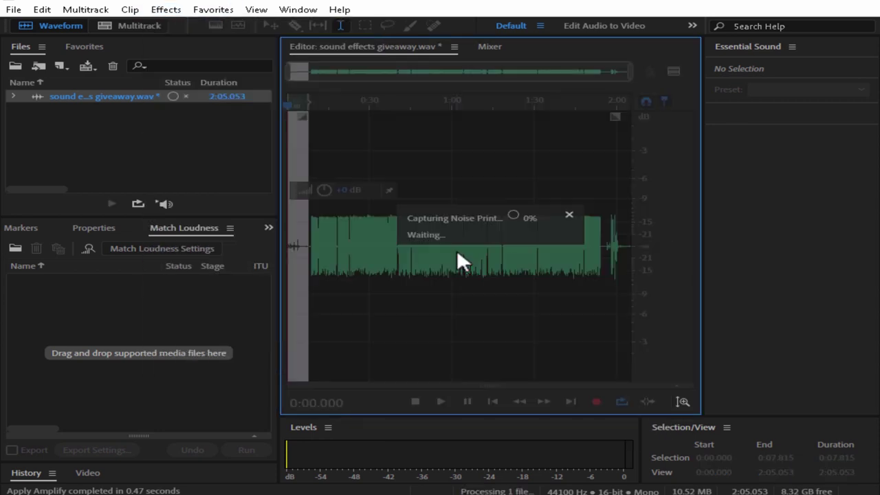
Apply Noise Reduction with the captured noise print to the whole recording and play the result from where the speech begins, about 0:09.
key(ctrl+a)
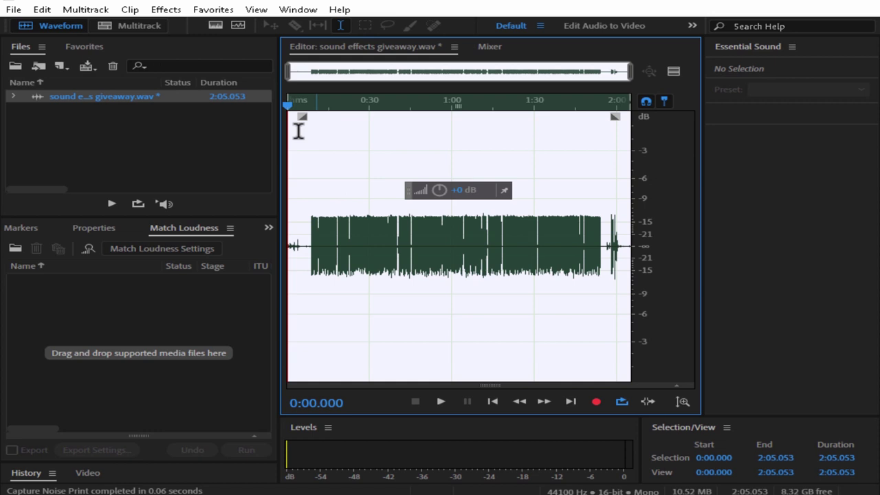
click(166, 10)
mouse_move(281, 256)
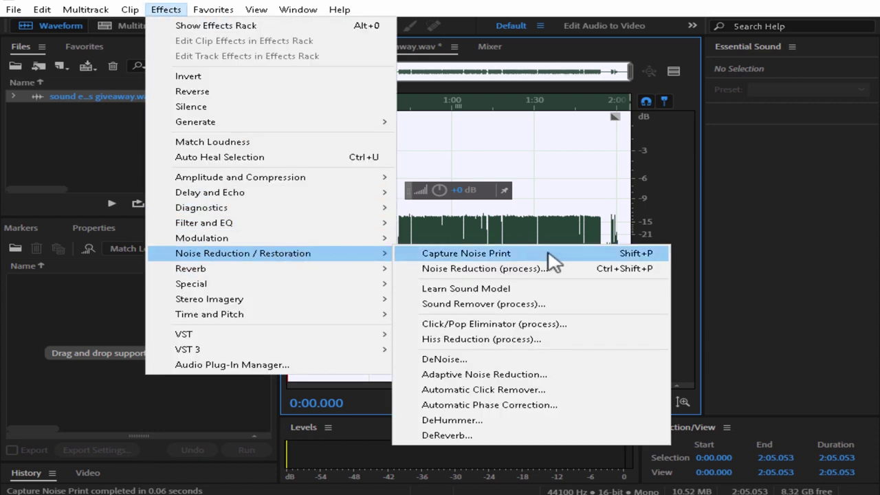
click(533, 270)
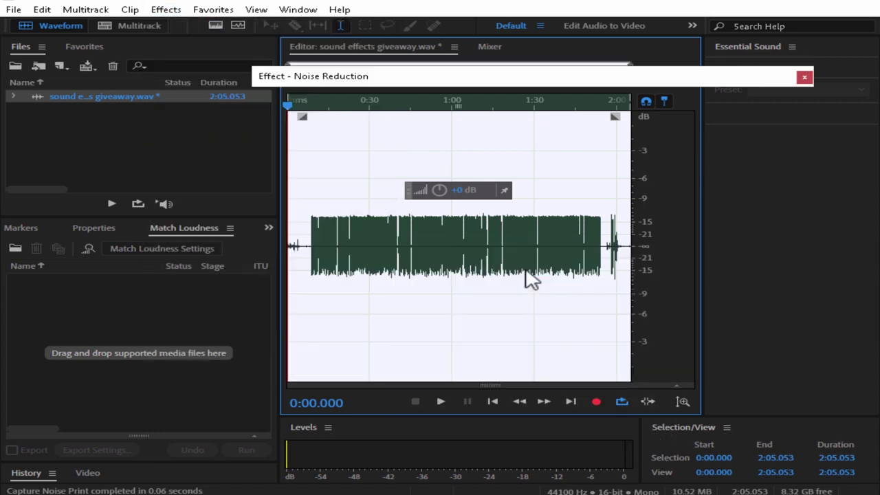
key(Return)
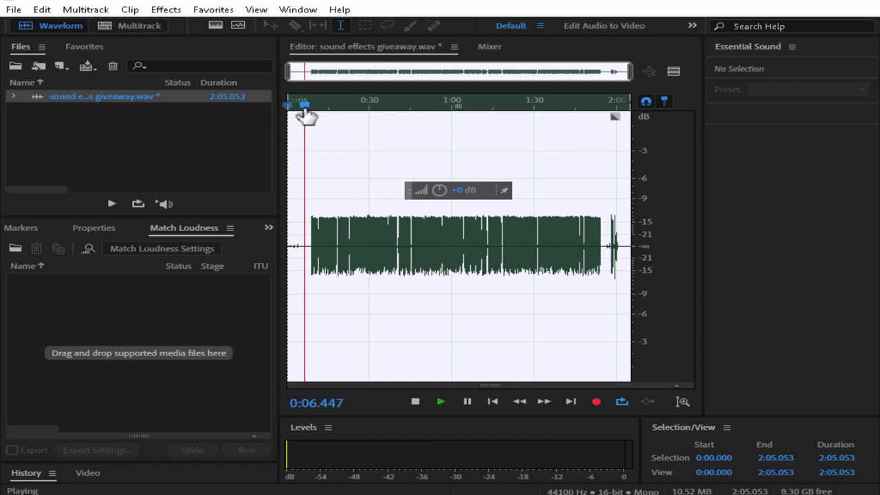
drag(304, 113, 312, 113)
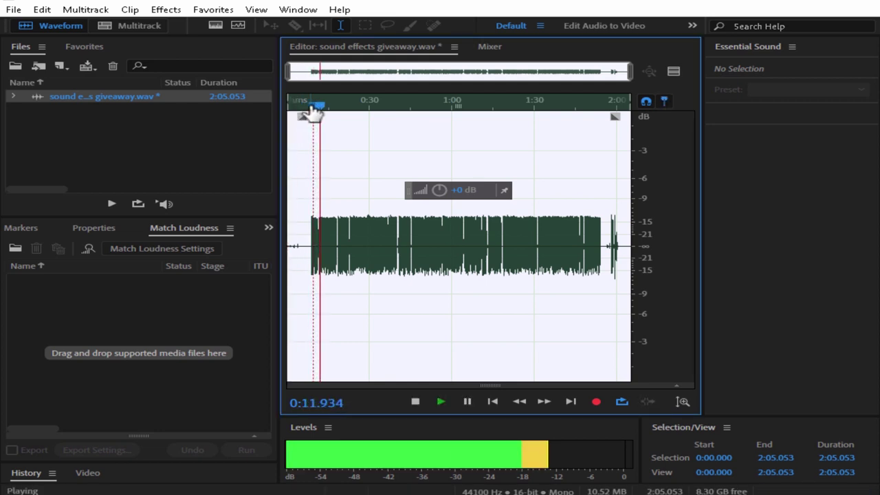
key(space)
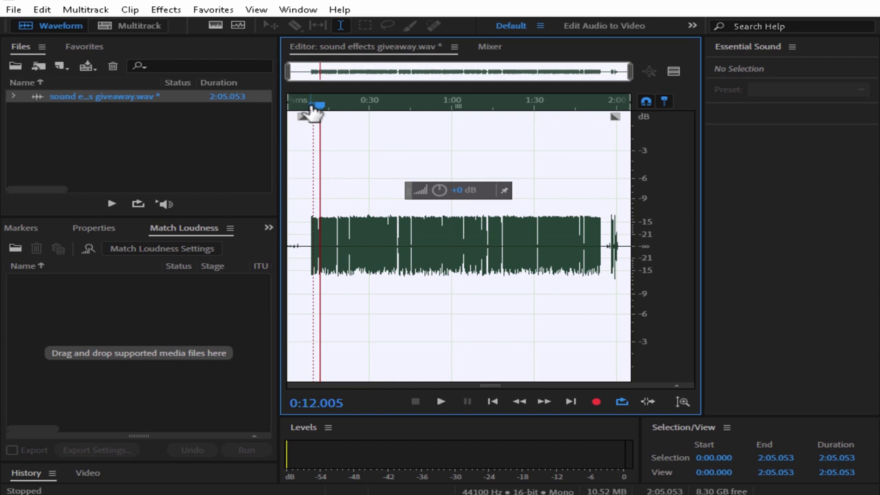